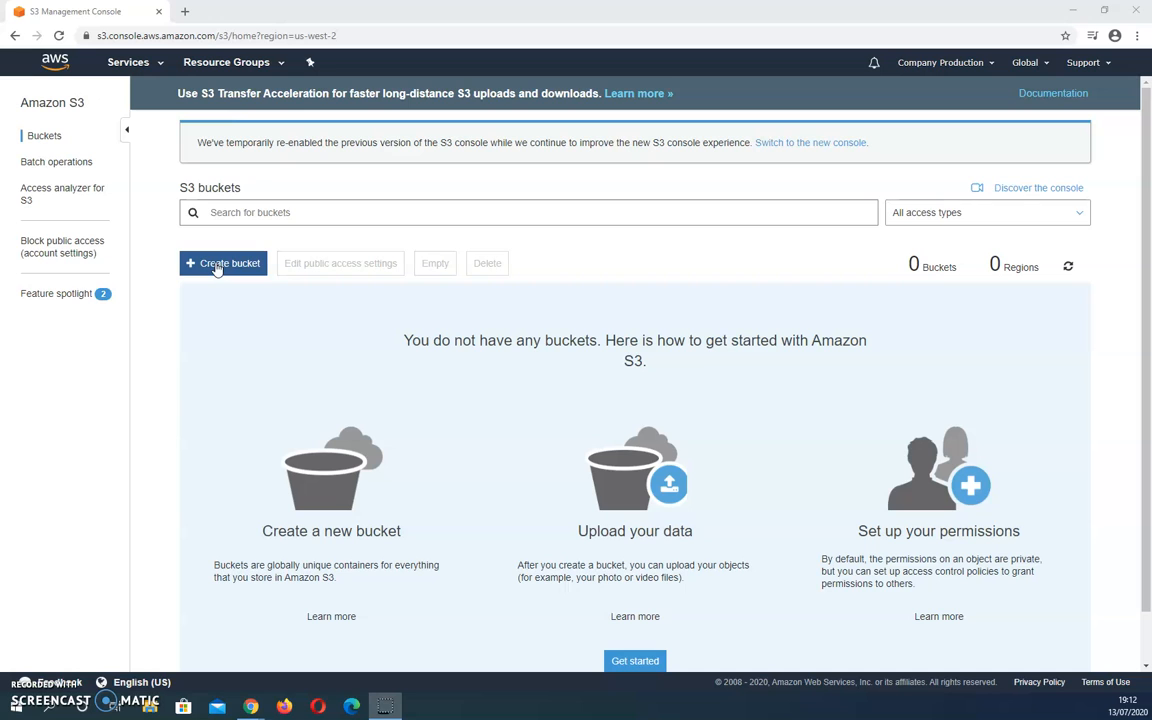
Step: Start creating a new S3 bucket and name it mytutorialbucketthingamaging
click(224, 264)
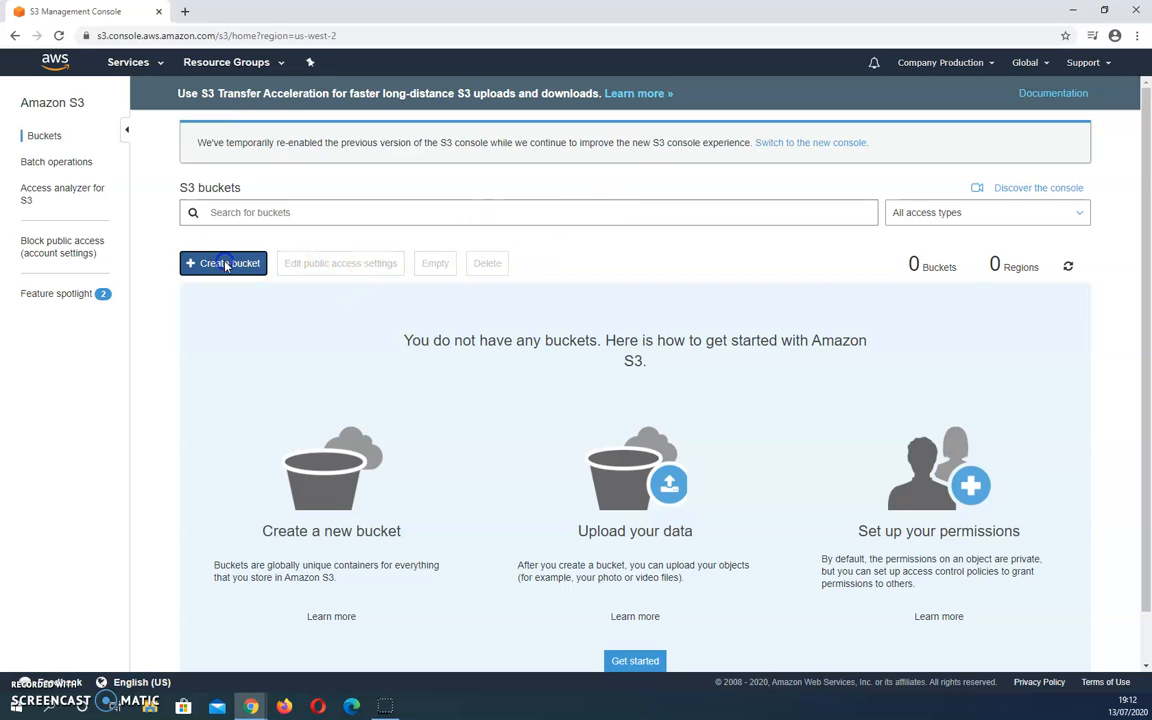
click(333, 246)
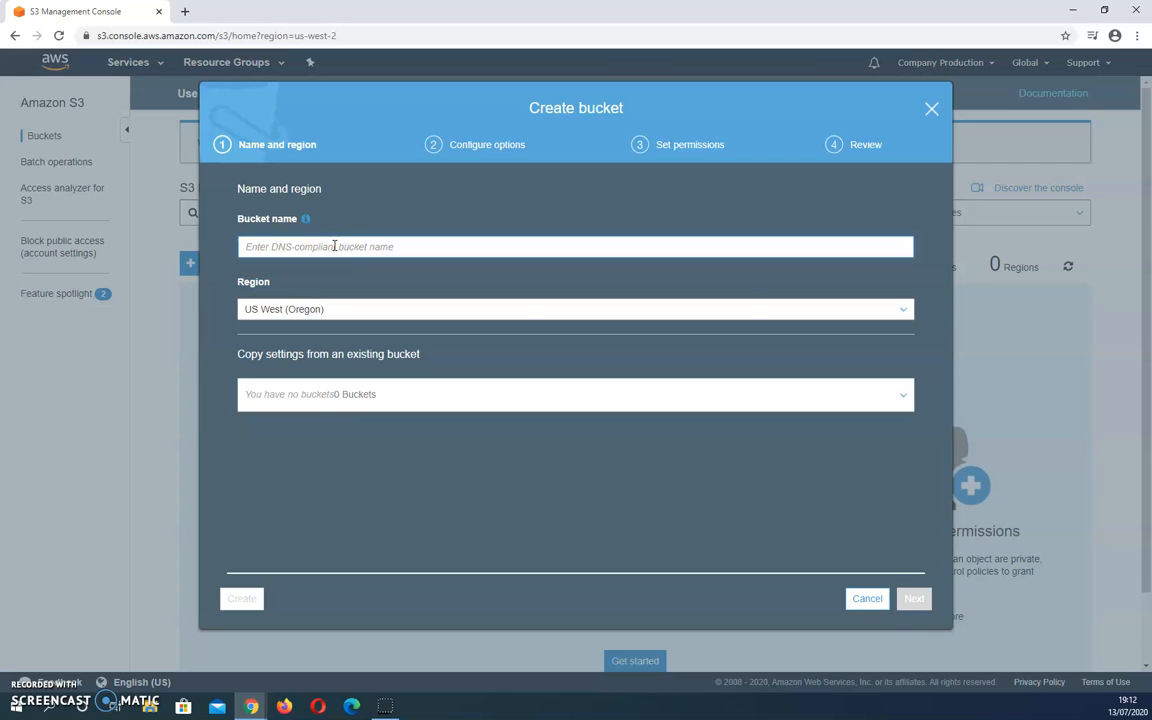
text(MyT)
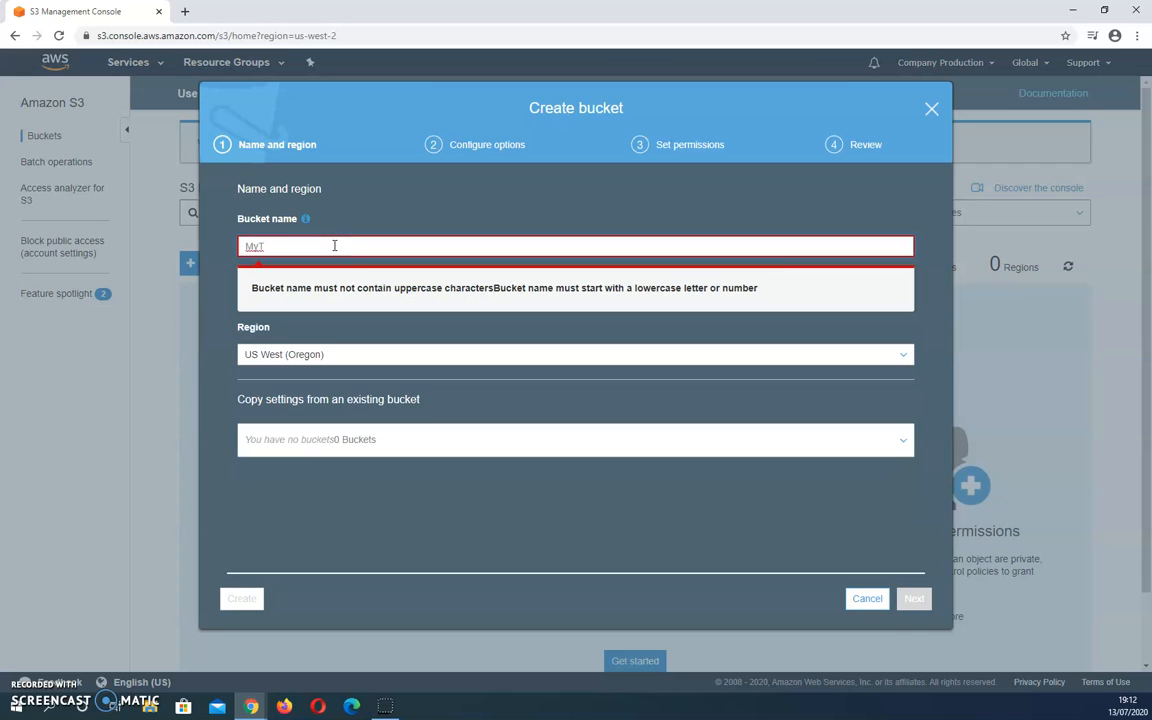
key(BackSpace)
key(BackSpace)
key(BackSpace)
text(myt)
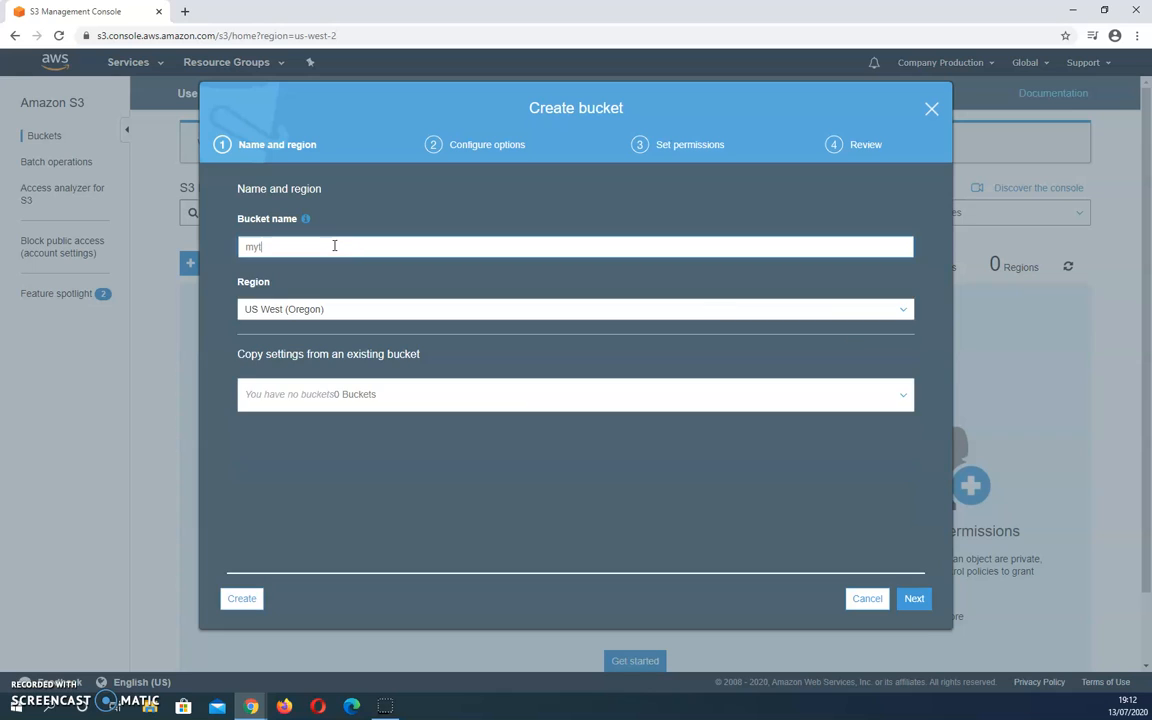
text(utorialbucketthingamaging)
Step: Set the bucket's region to EU (Ireland) and continue to the configuration options
click(470, 318)
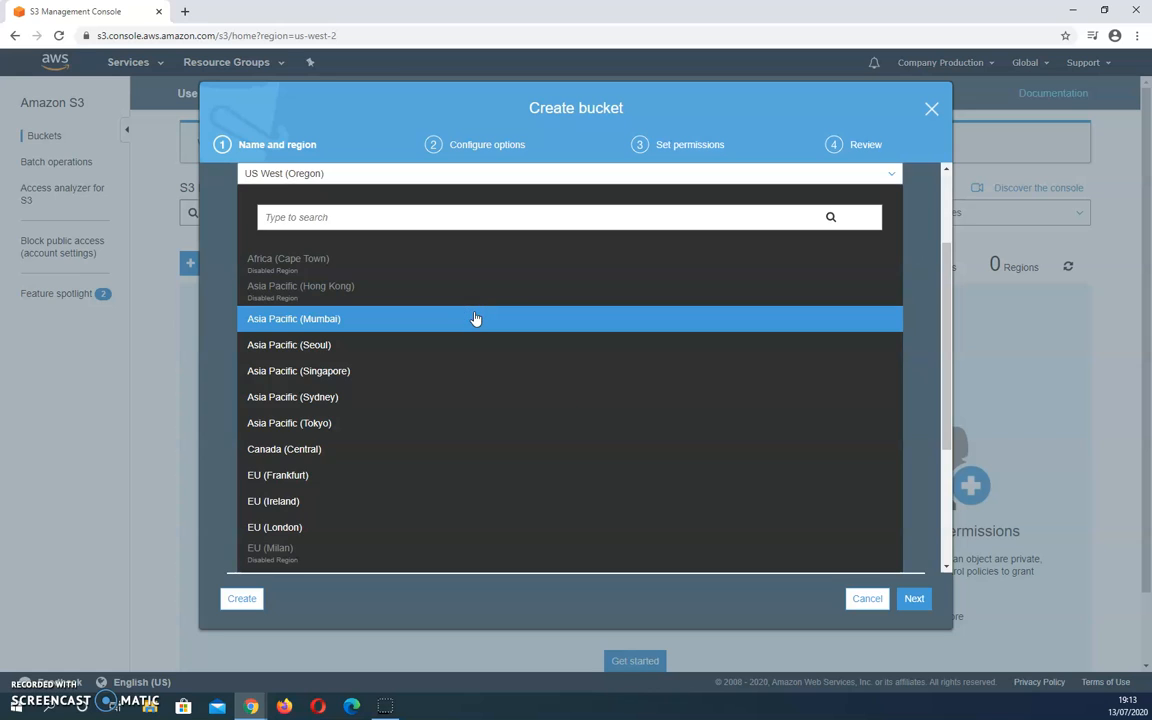
click(300, 505)
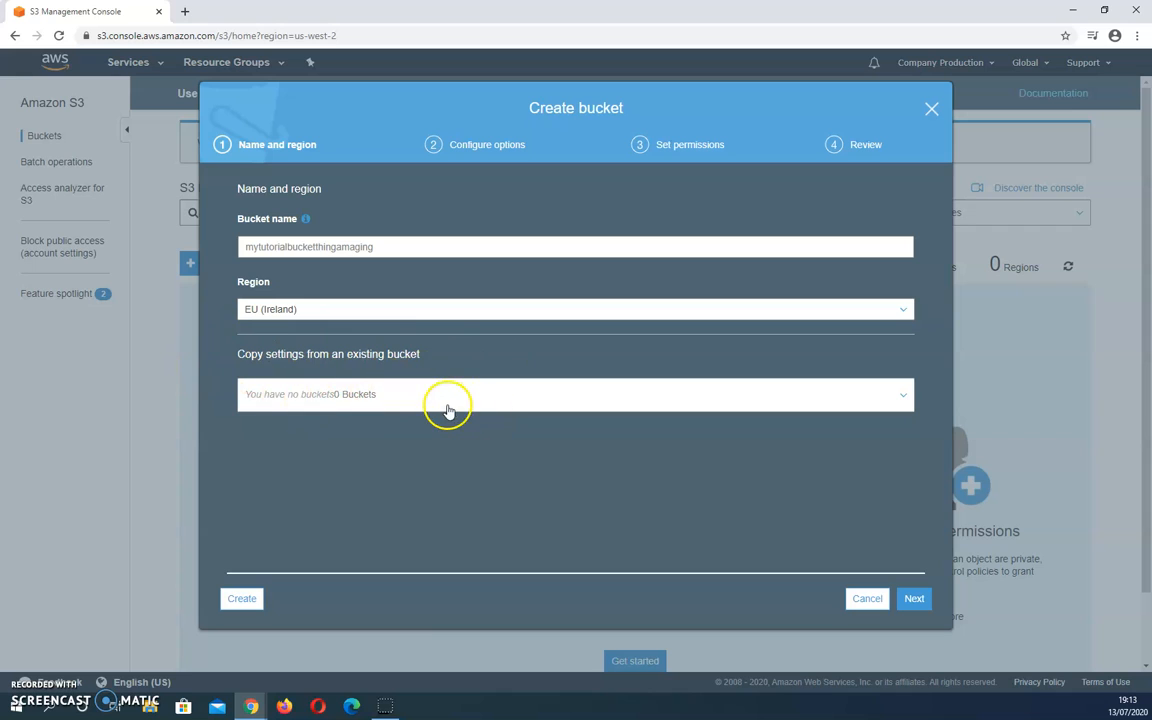
click(915, 605)
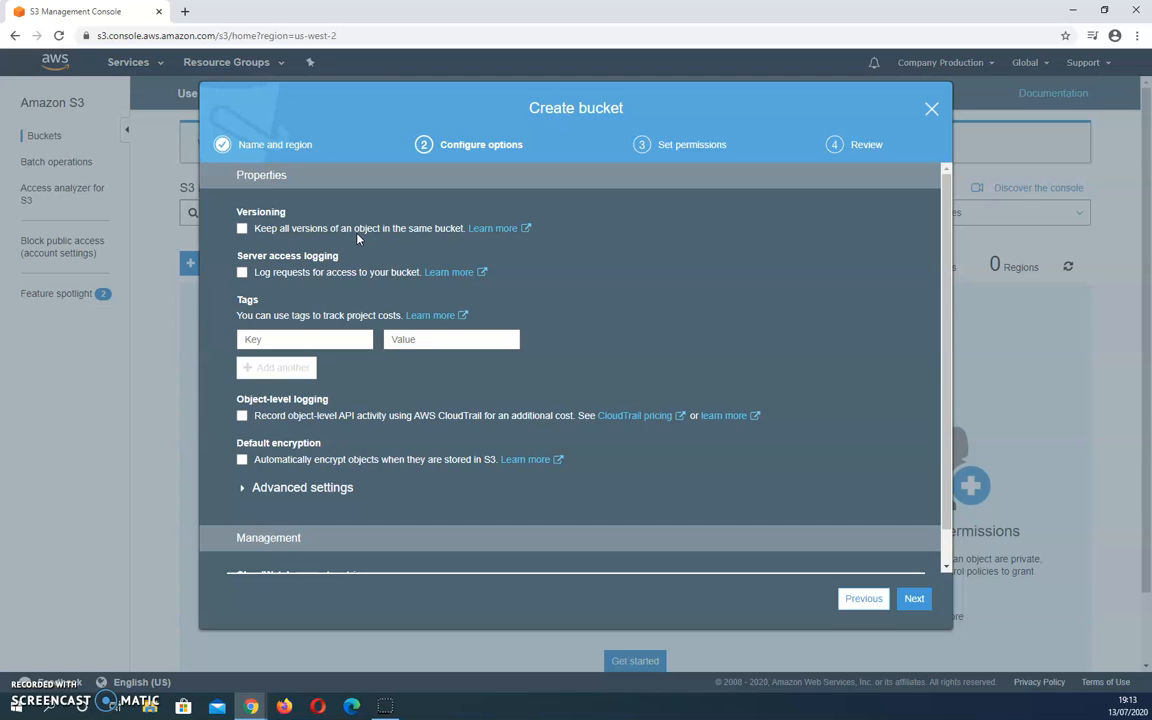
Step: Leave versioning off and add a bucket tag with key Classification and value Private
click(241, 228)
click(241, 229)
click(252, 340)
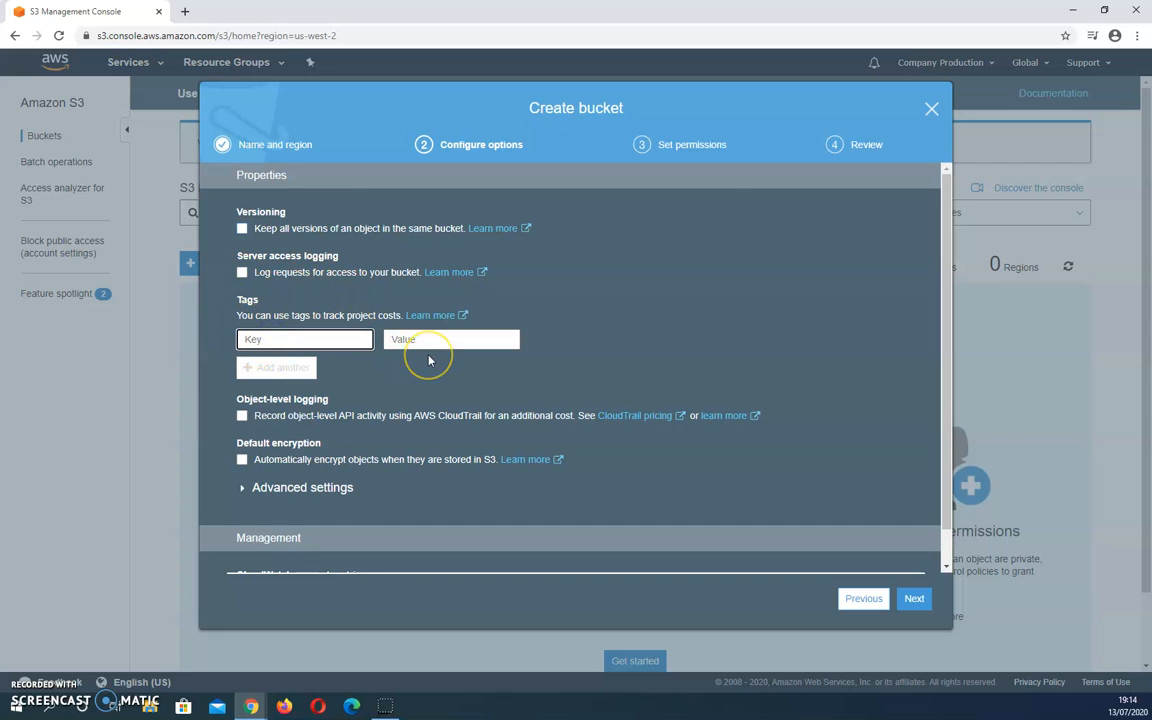
text(Classification)
key(Tab)
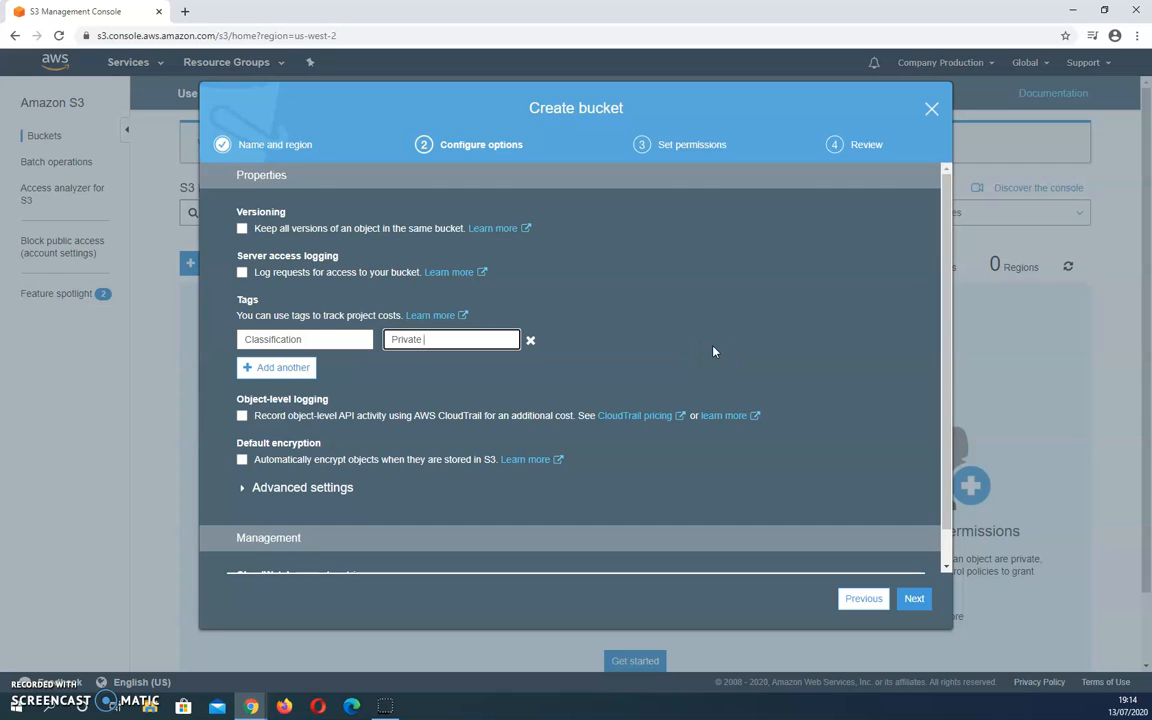
Step: Expand the advanced settings to check the object lock and remaining options, and continue to the bucket's permissions
scroll(727, 345, down, 1)
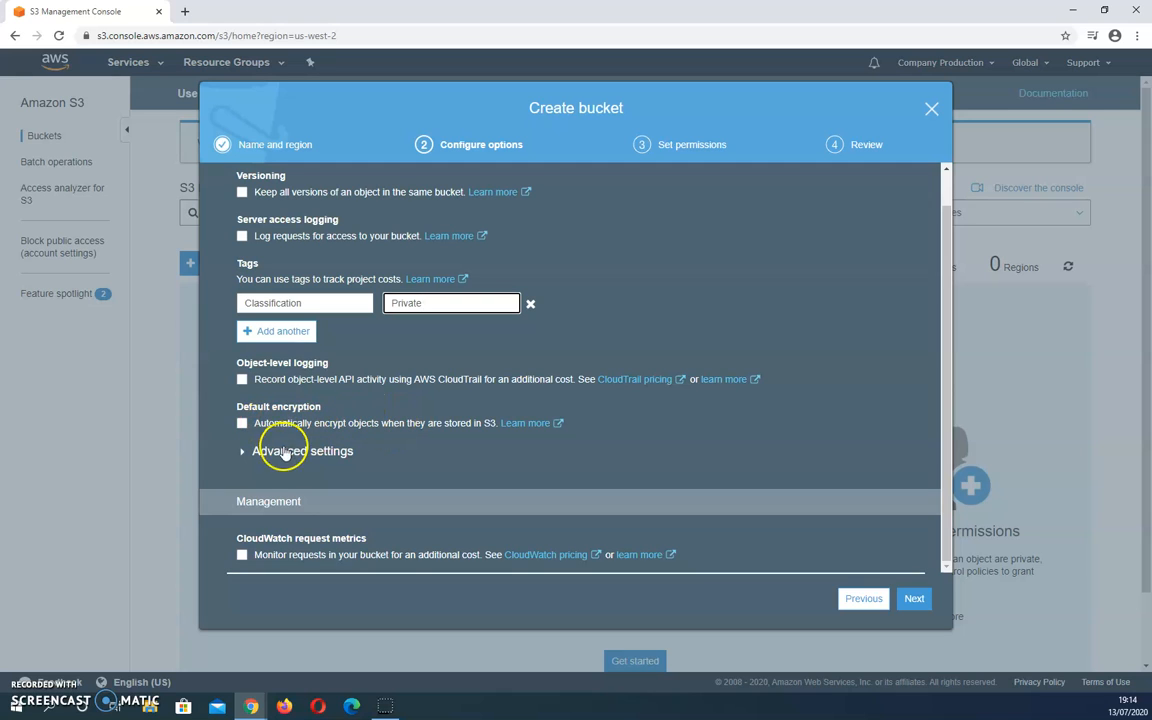
click(246, 451)
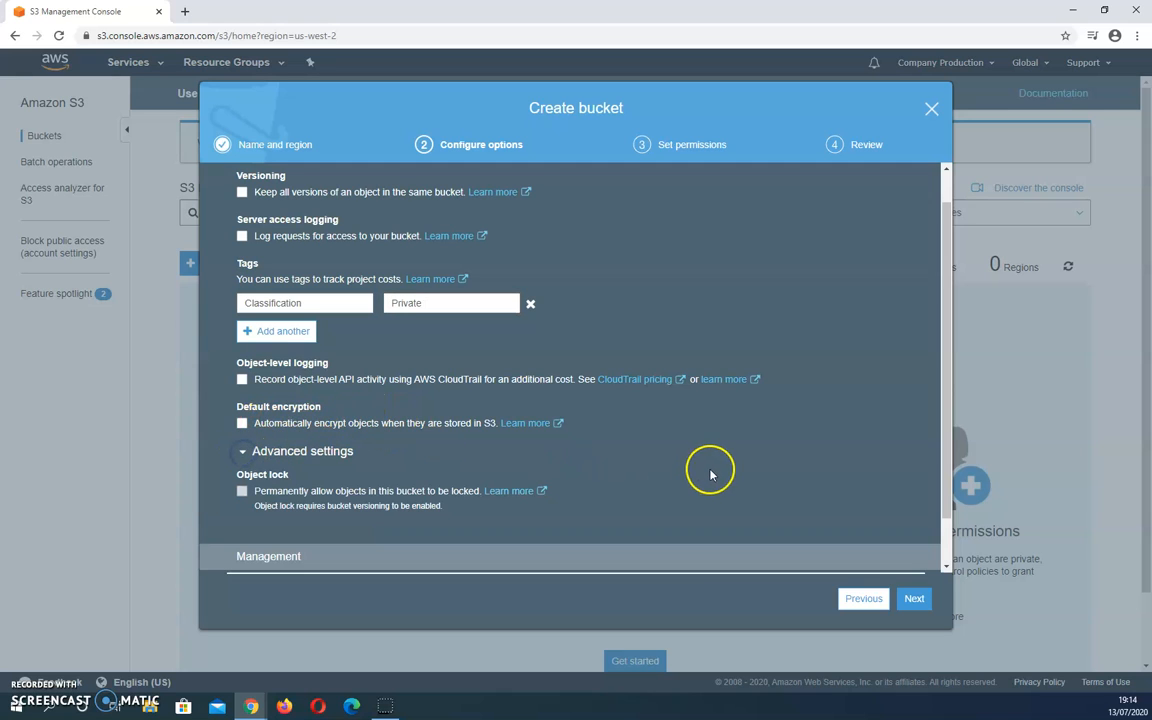
scroll(727, 463, down, 1)
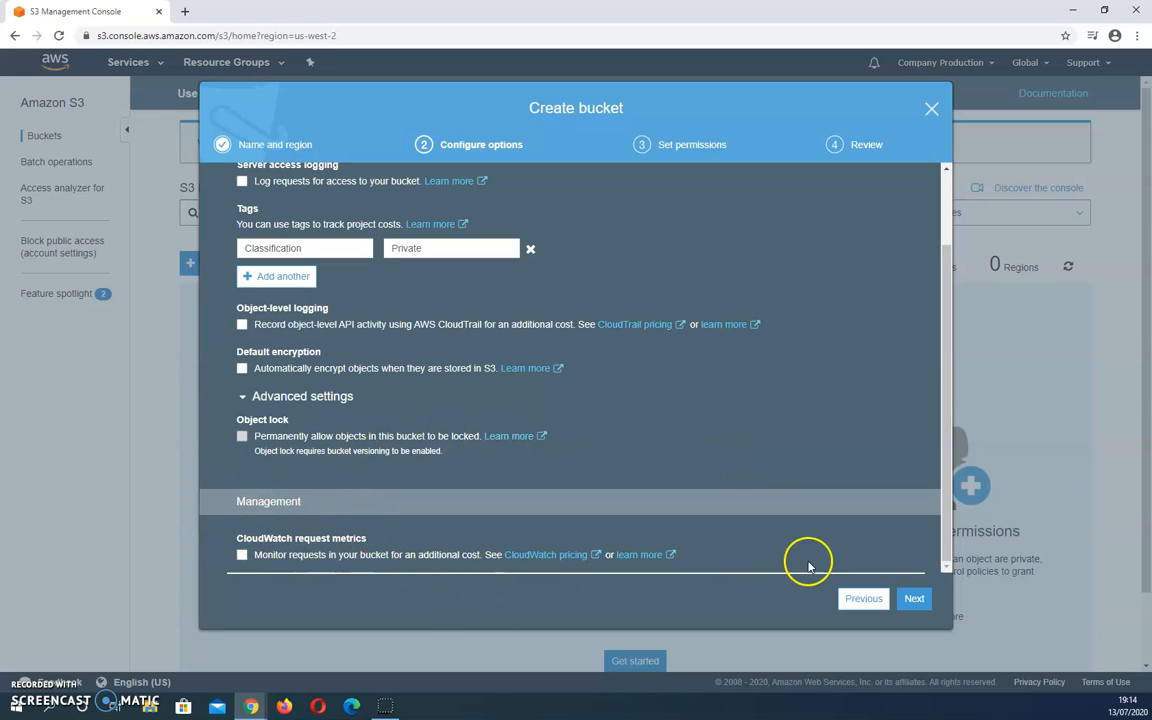
scroll(686, 424, up, 2)
scroll(690, 428, down, 2)
scroll(689, 427, up, 2)
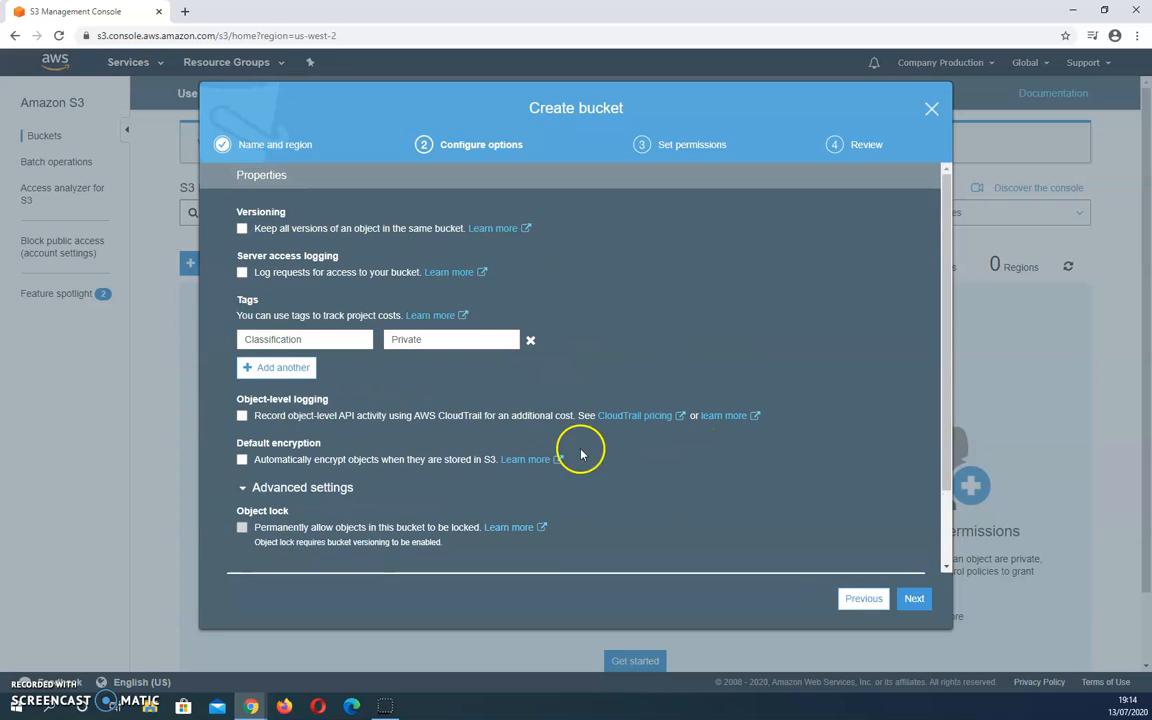
scroll(661, 470, down, 2)
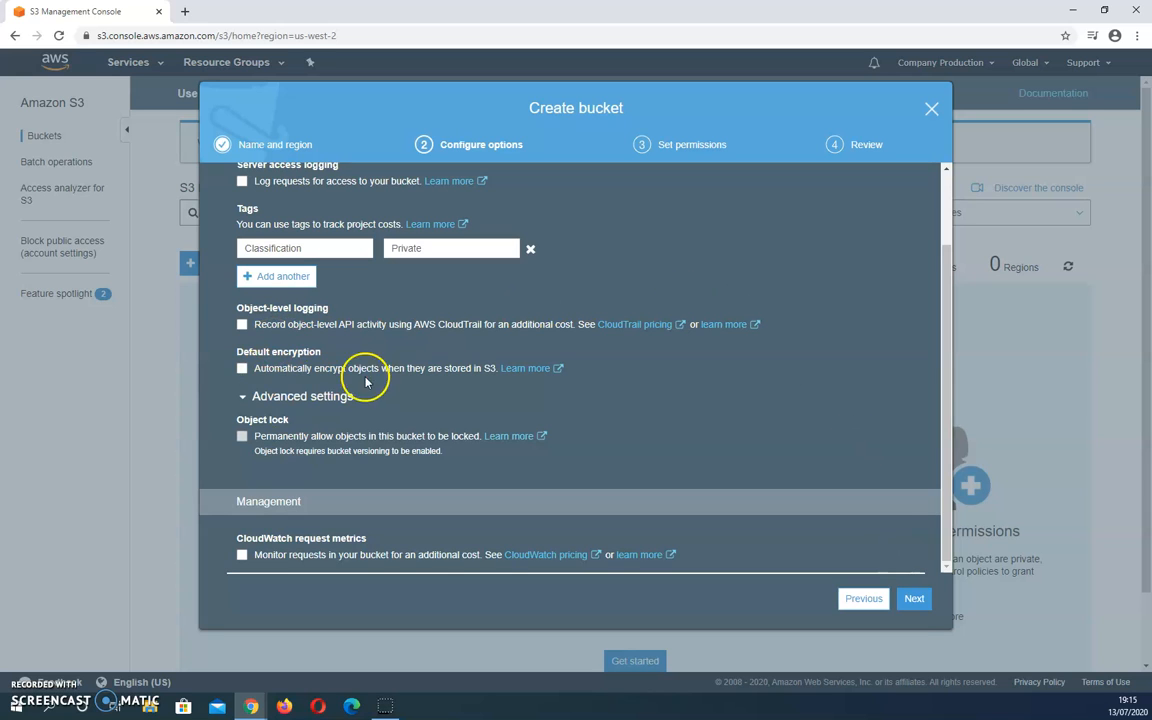
click(912, 599)
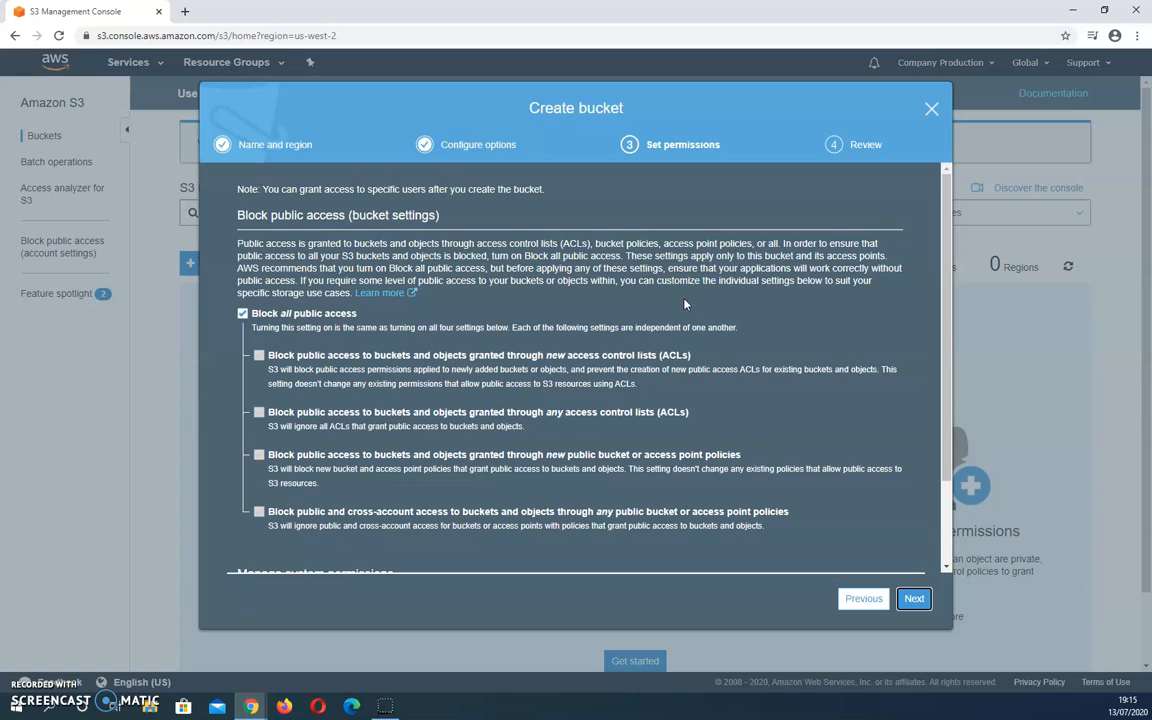
Step: Switch Block all public access off and back on, and continue to the bucket review
click(270, 315)
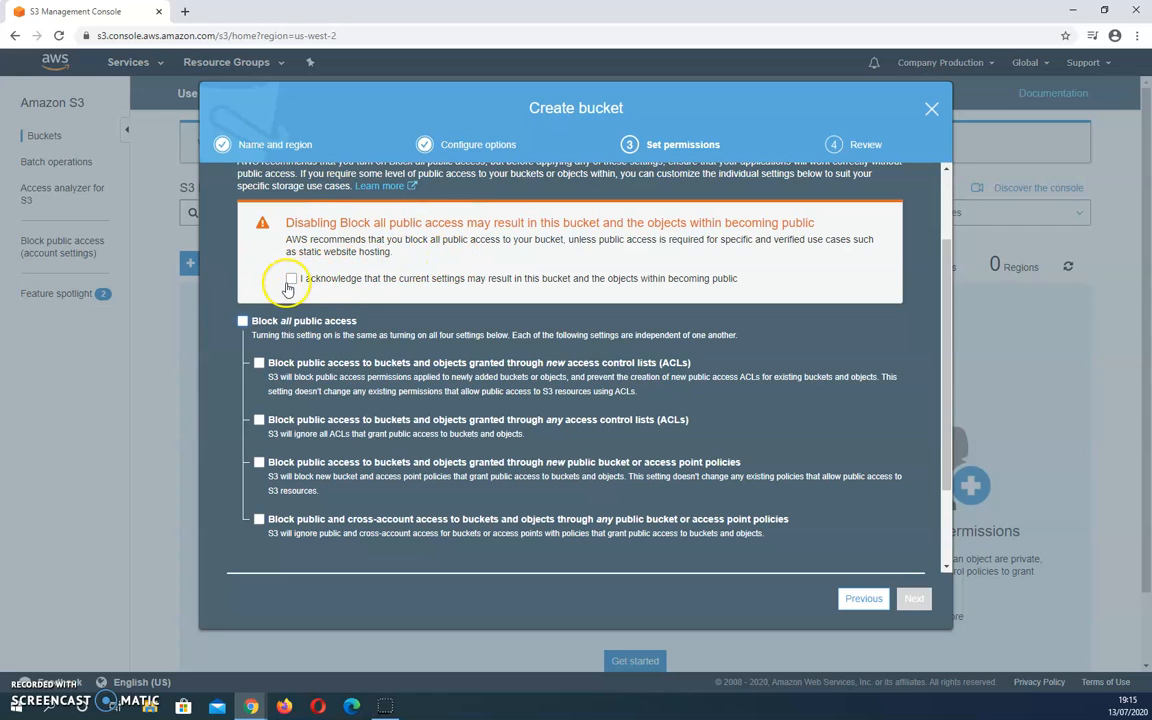
click(242, 320)
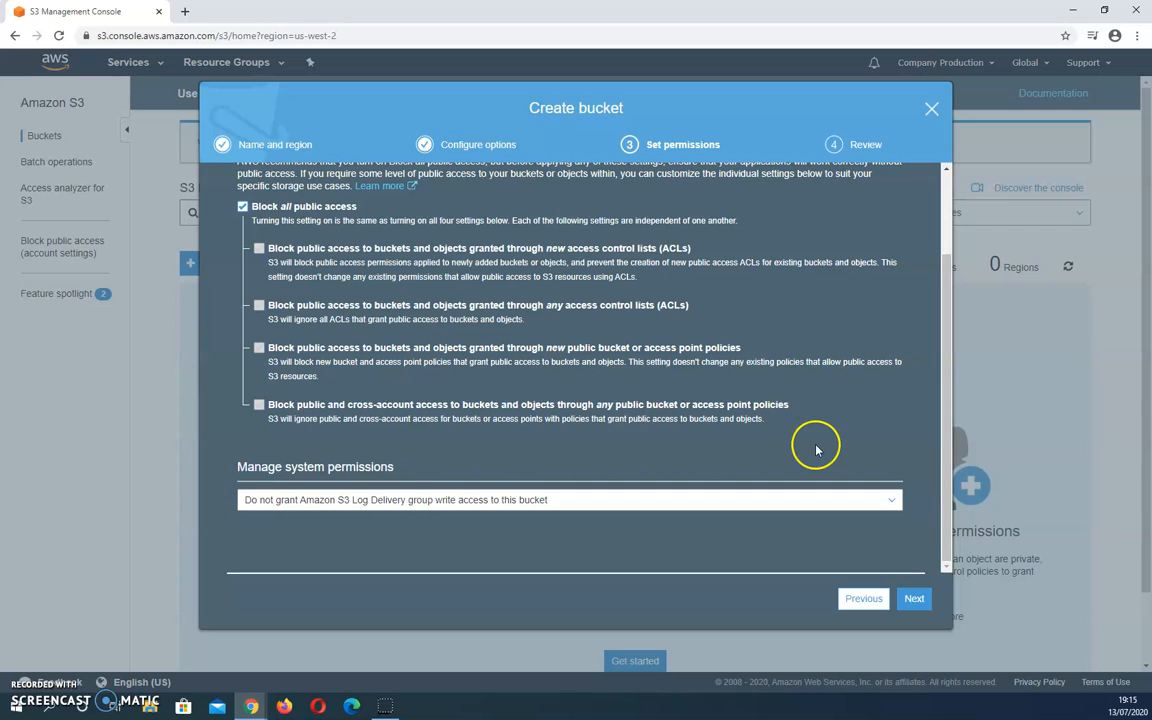
click(914, 599)
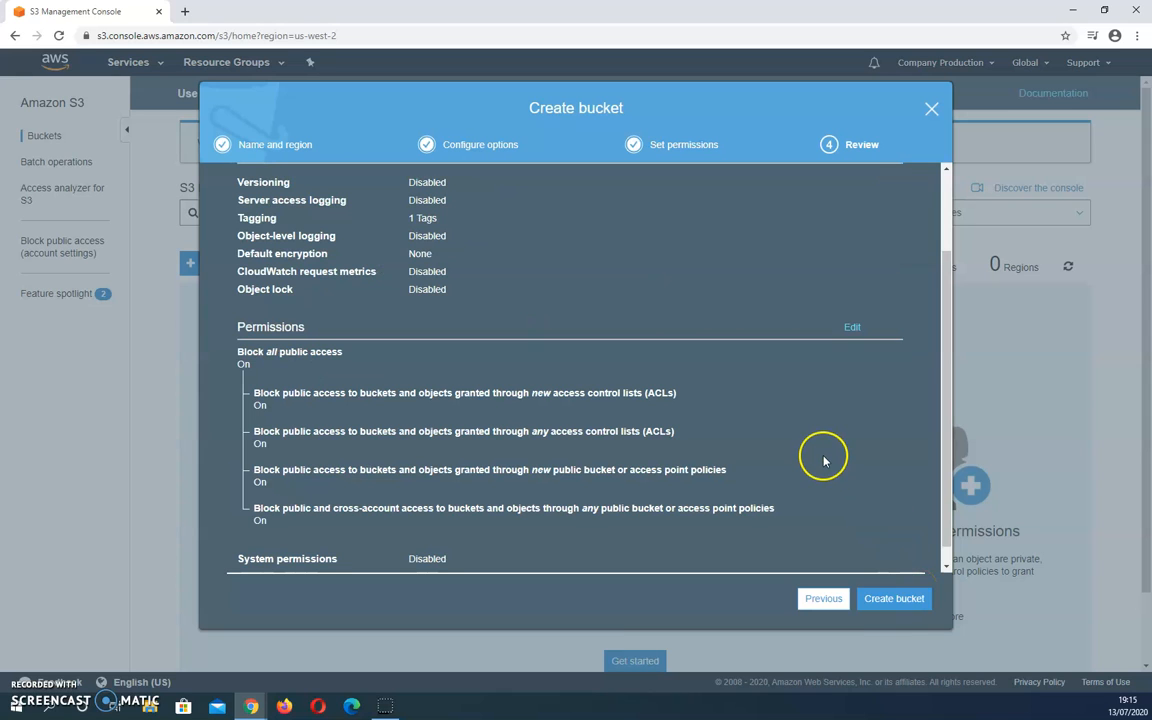
Step: Check the summary of the bucket's name, region, options and permissions, and create the bucket
scroll(810, 445, up, 3)
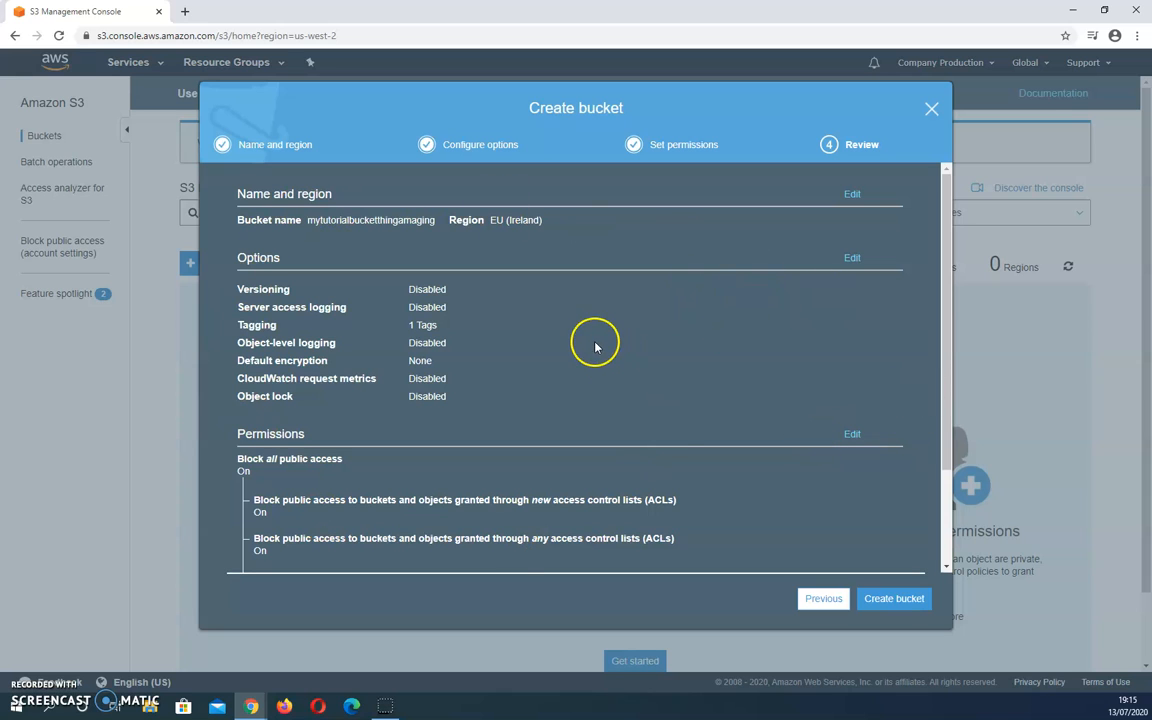
scroll(530, 365, down, 3)
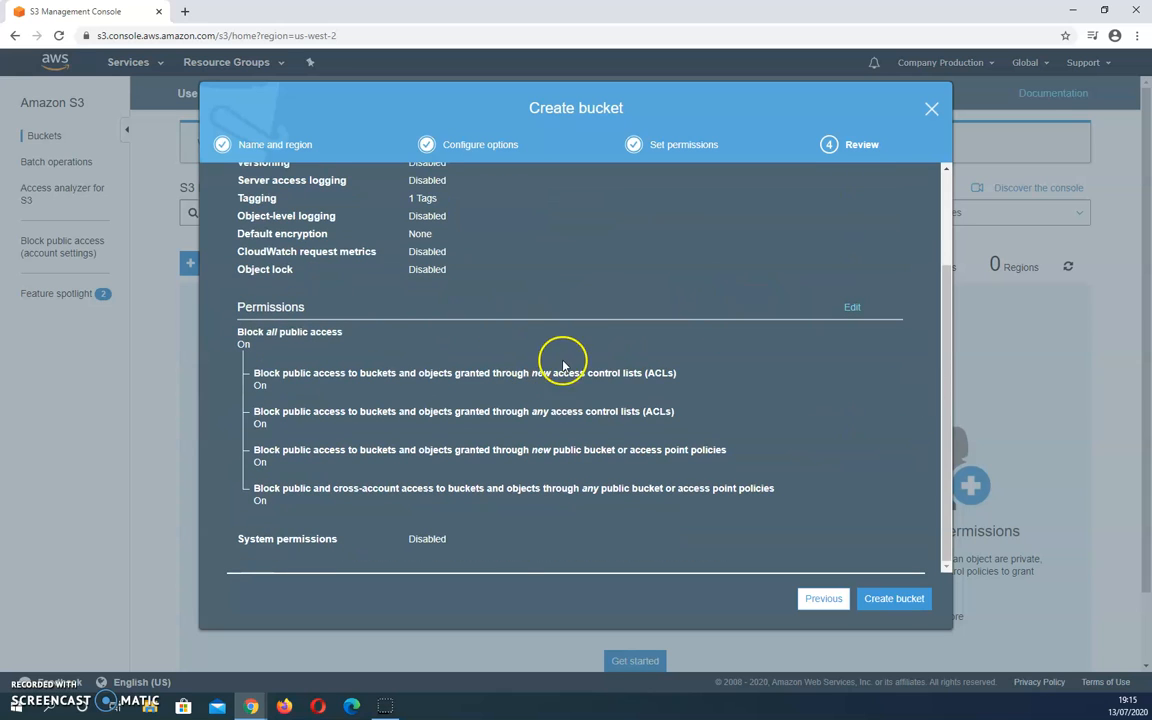
click(895, 600)
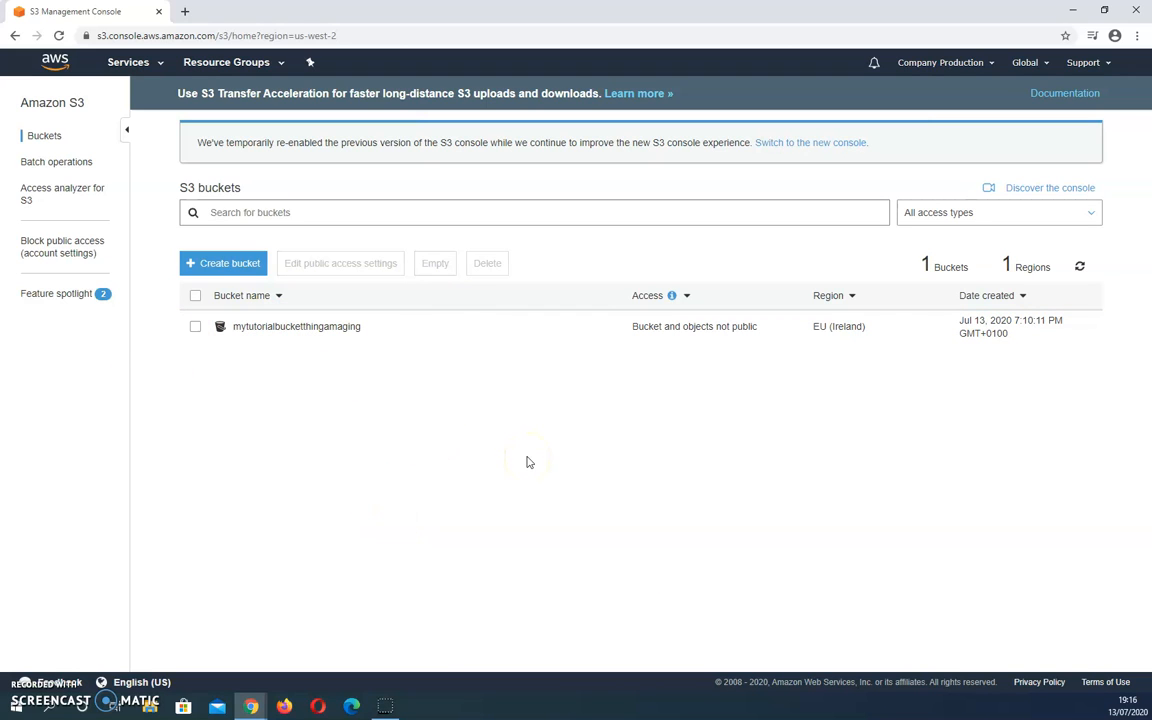
Step: Open the mytutorialbucketthingamaging bucket and create a folder named test with encryption None (Use bucket settings)
click(305, 328)
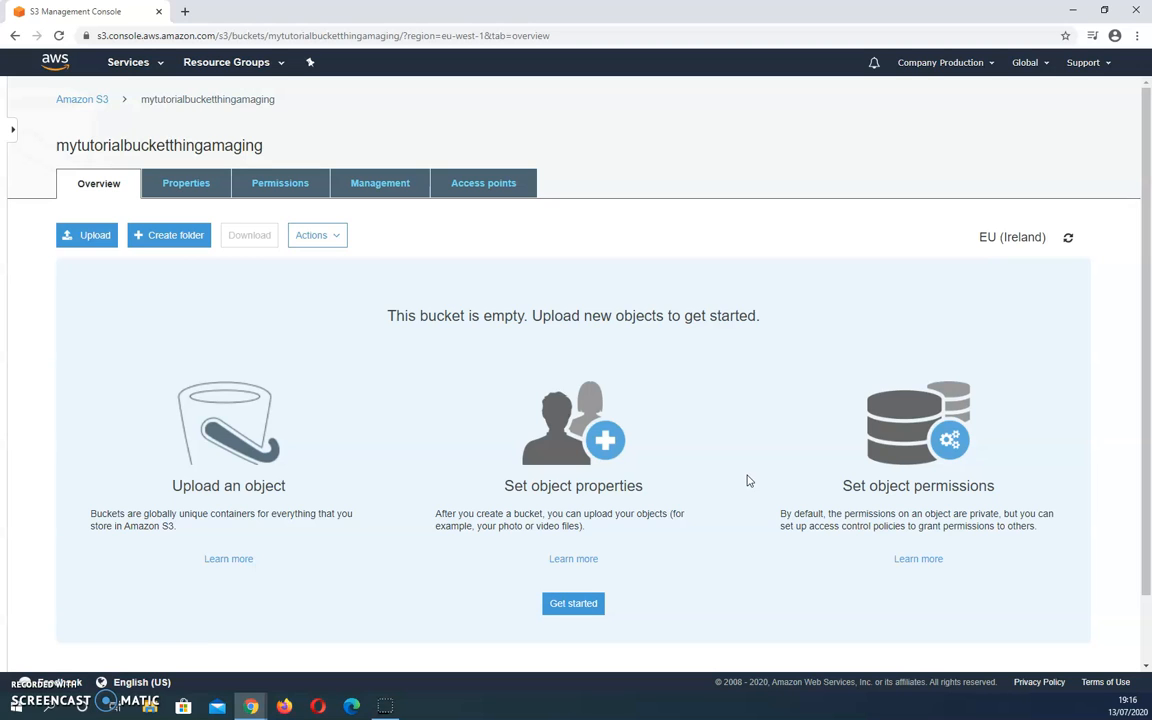
click(176, 236)
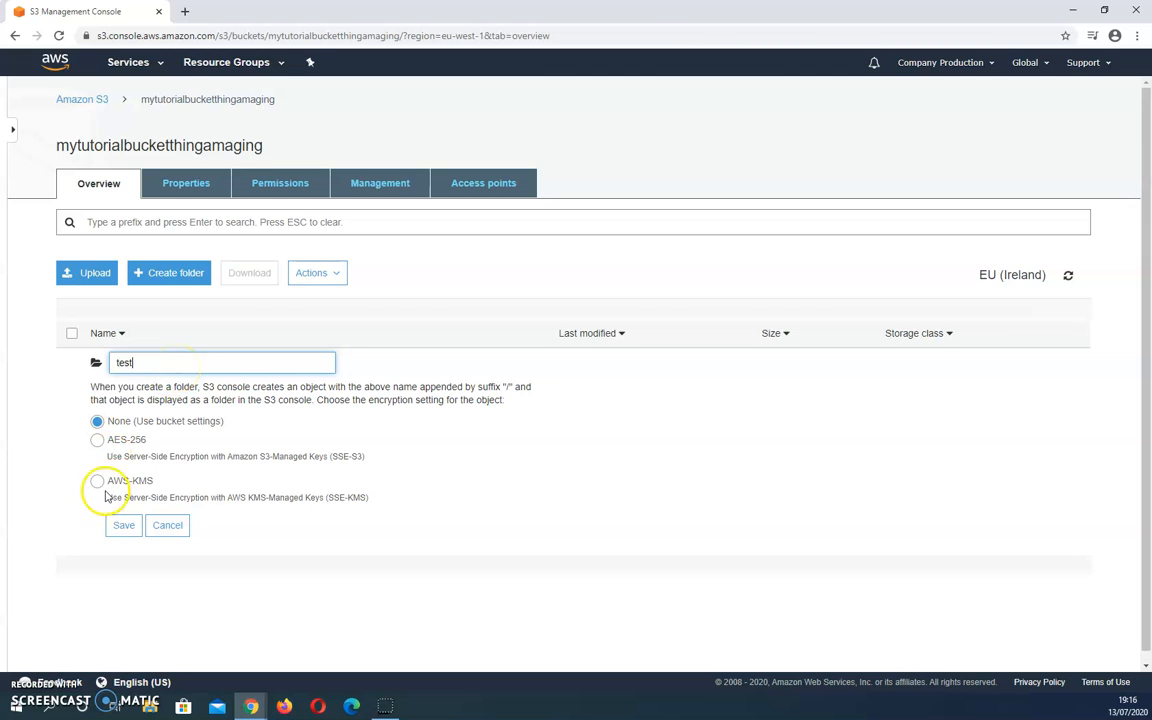
click(123, 525)
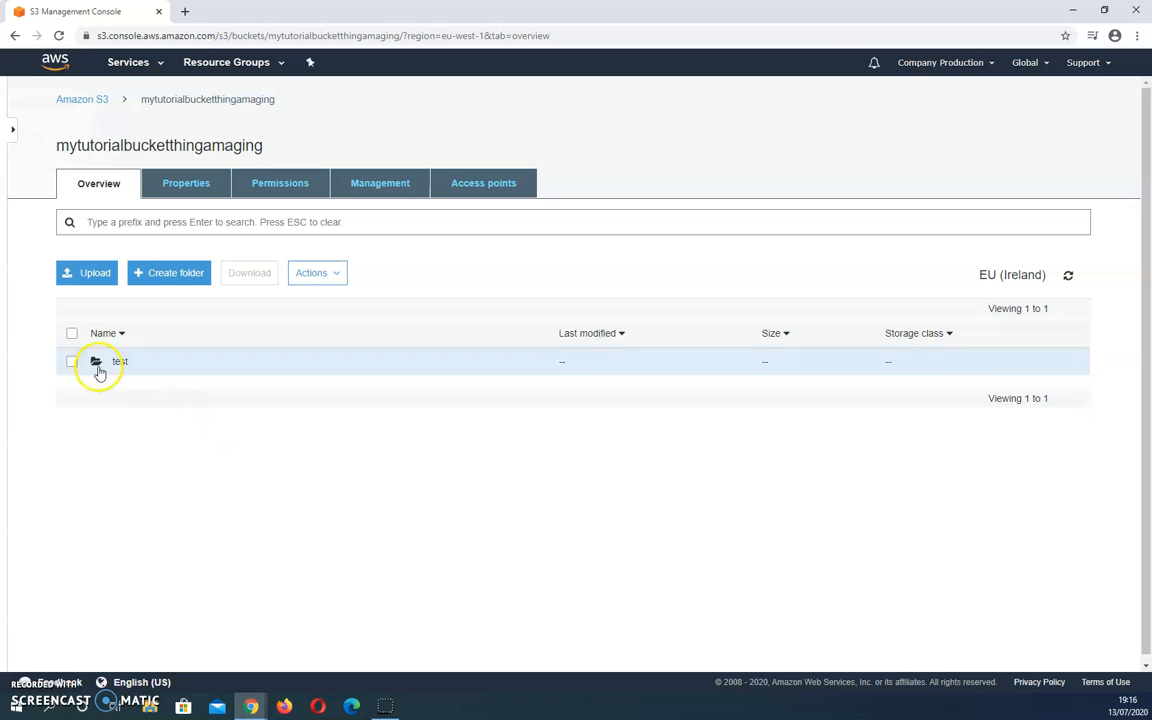
Step: Look inside the test folder and return to the bucket's overview
click(119, 360)
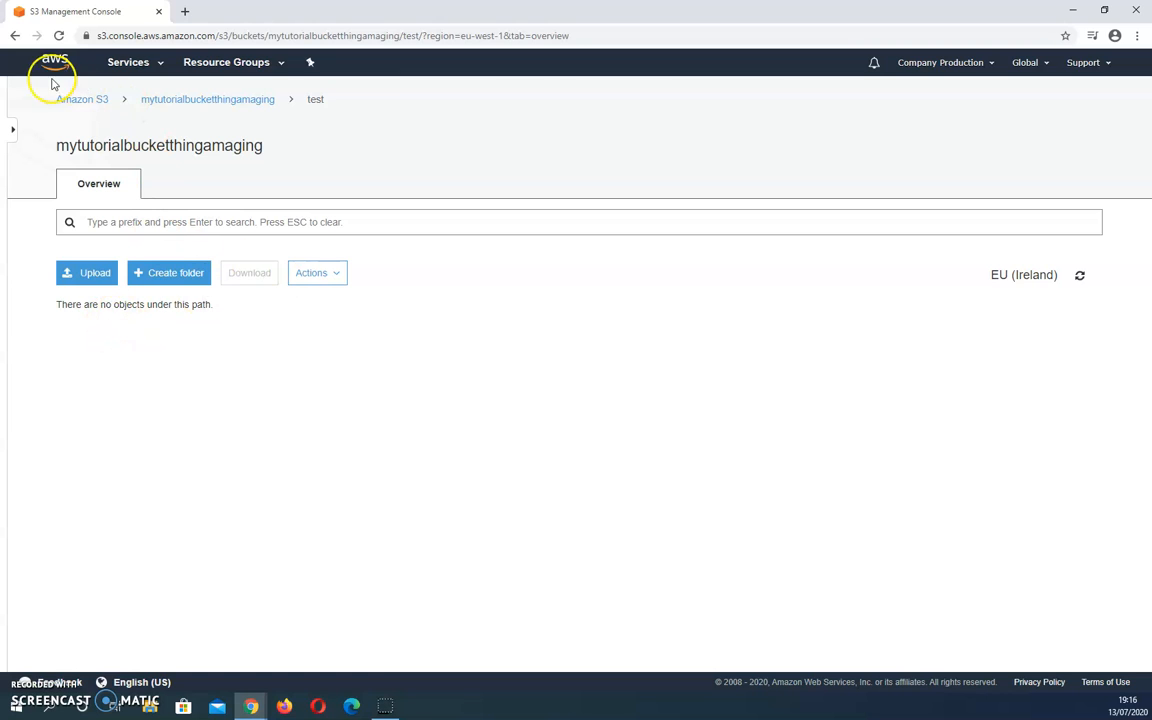
click(206, 100)
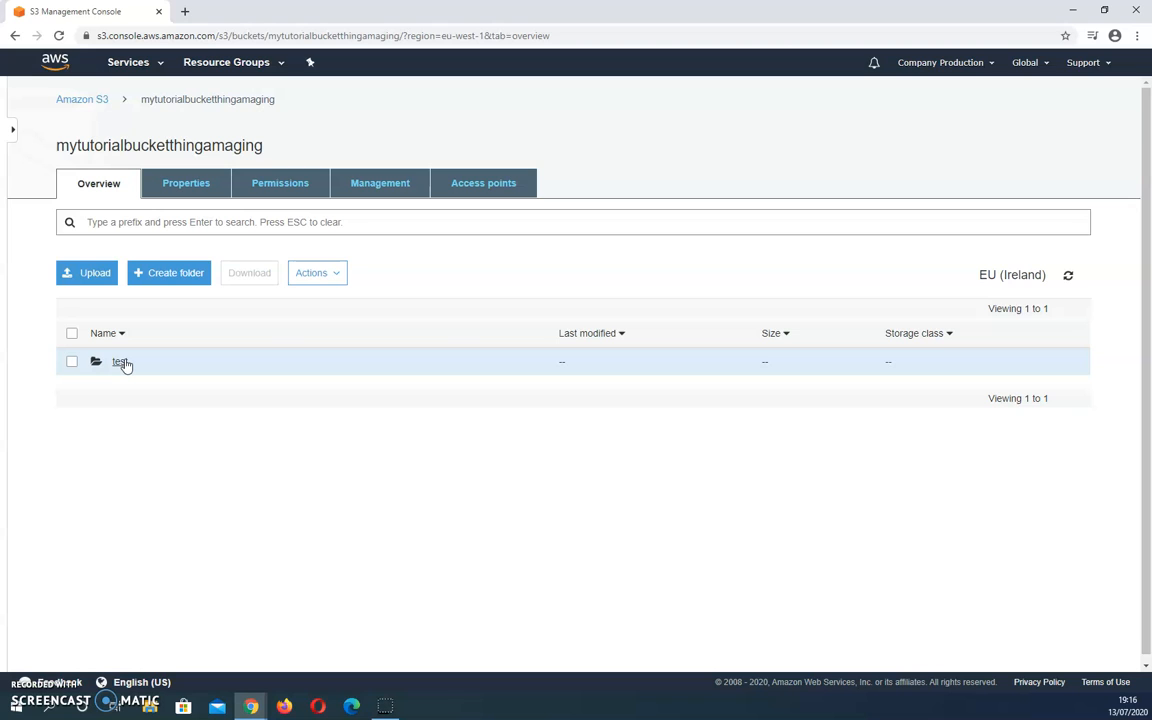
click(277, 341)
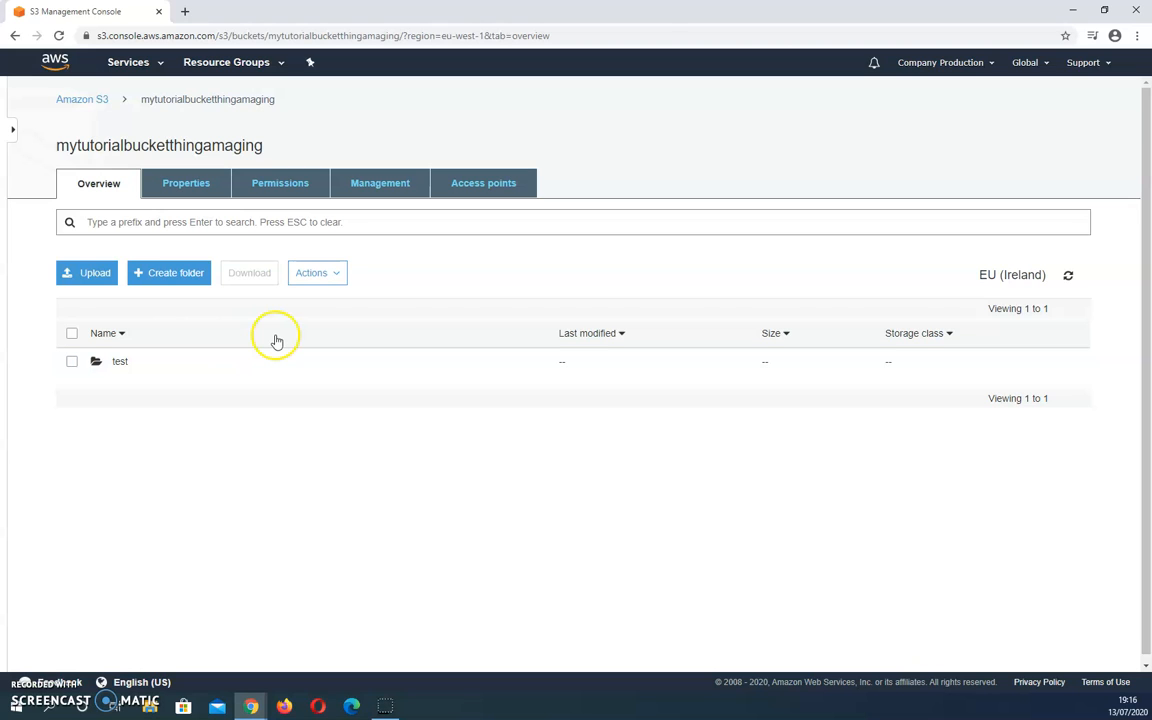
Step: Examine the bucket's properties, from versioning, logging and encryption to the advanced settings
click(197, 185)
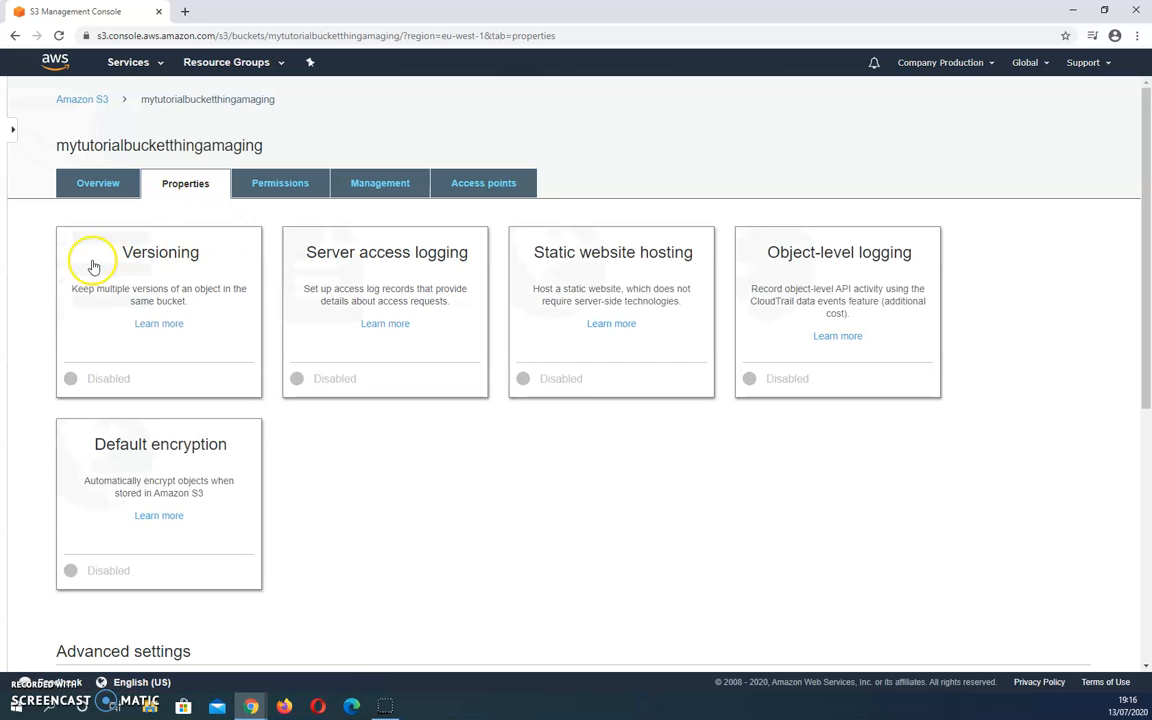
scroll(960, 295, down, 3)
scroll(960, 295, up, 3)
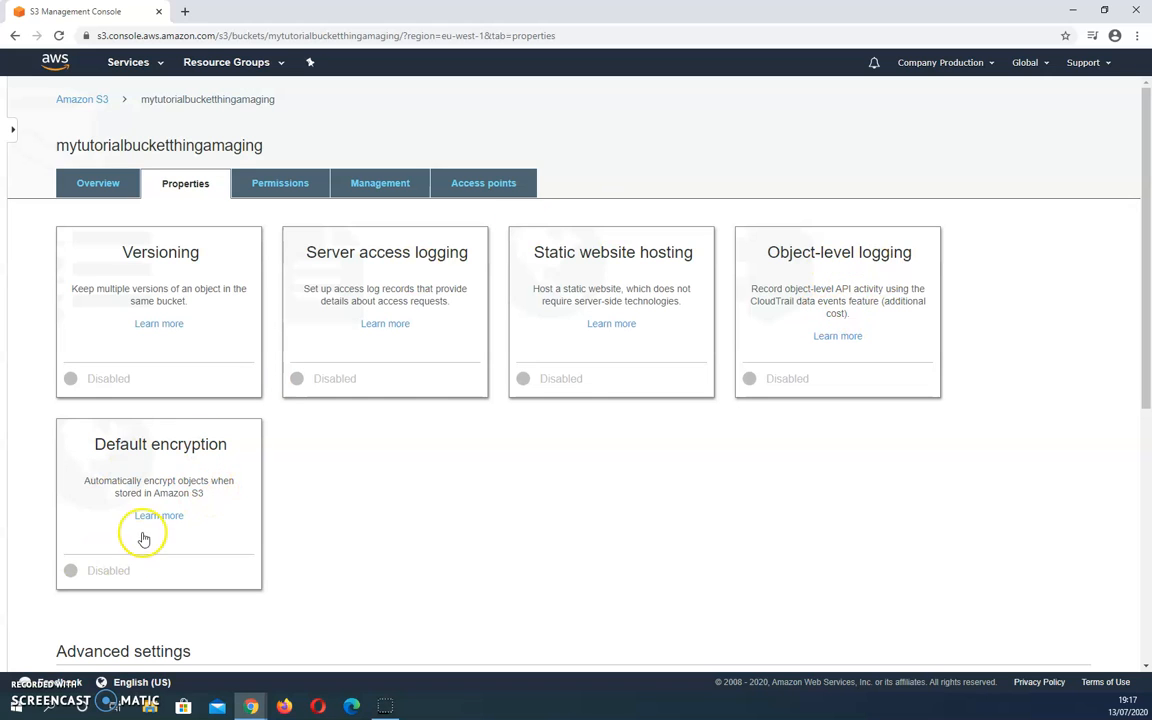
scroll(187, 524, down, 1)
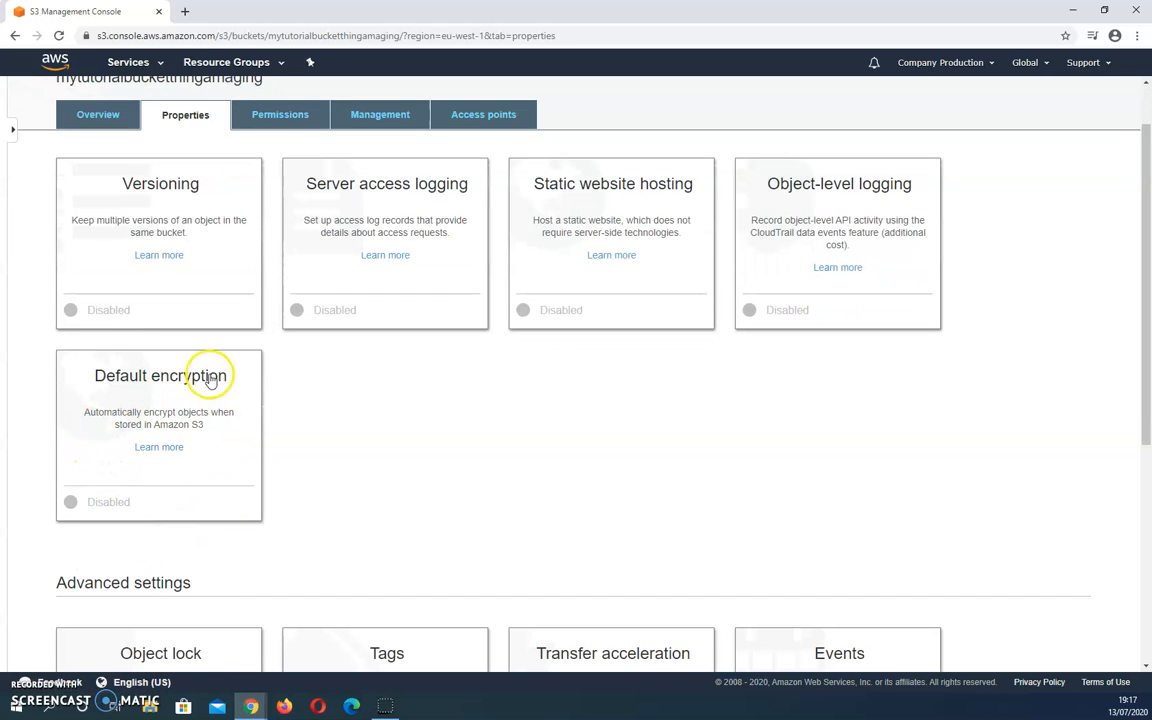
scroll(767, 442, down, 2)
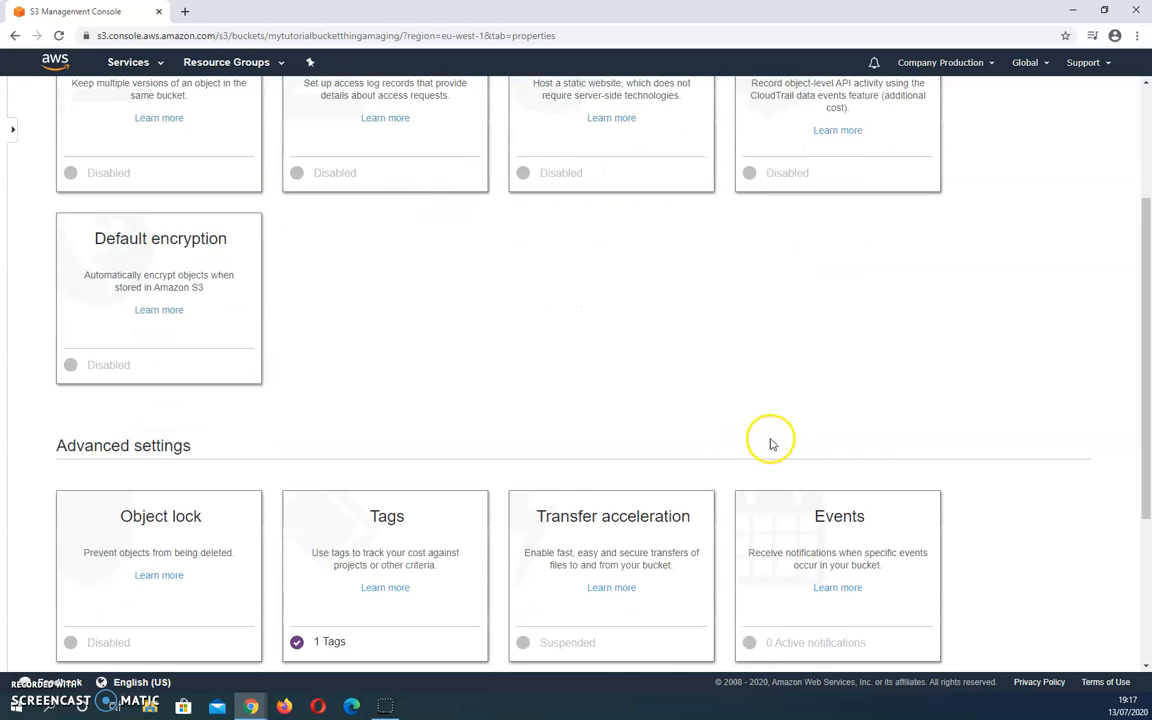
scroll(897, 381, down, 4)
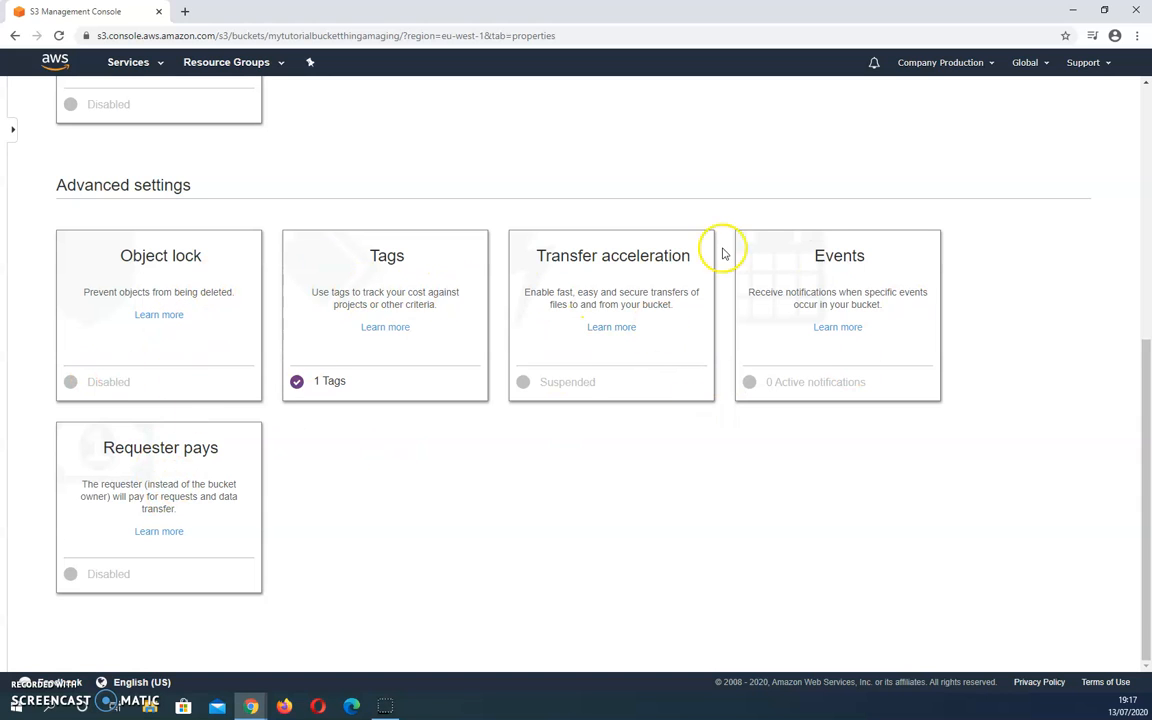
scroll(432, 506, up, 5)
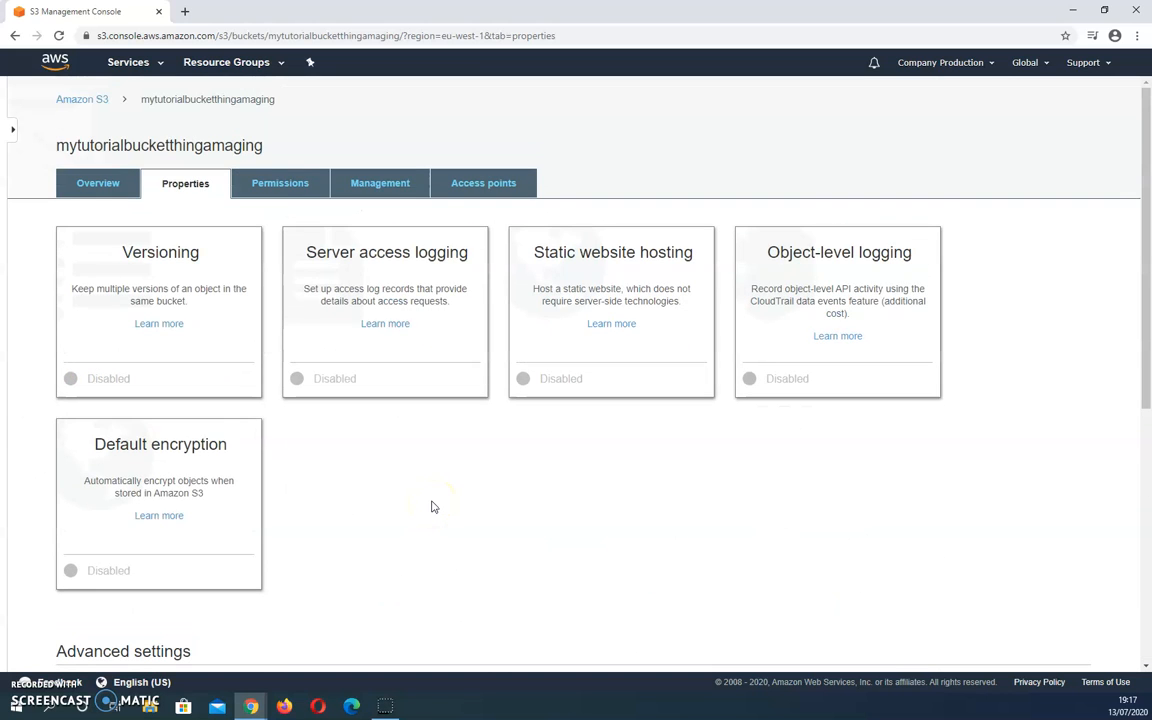
Step: Examine the bucket's permissions, including the Block public access settings and the Access Control List
click(275, 183)
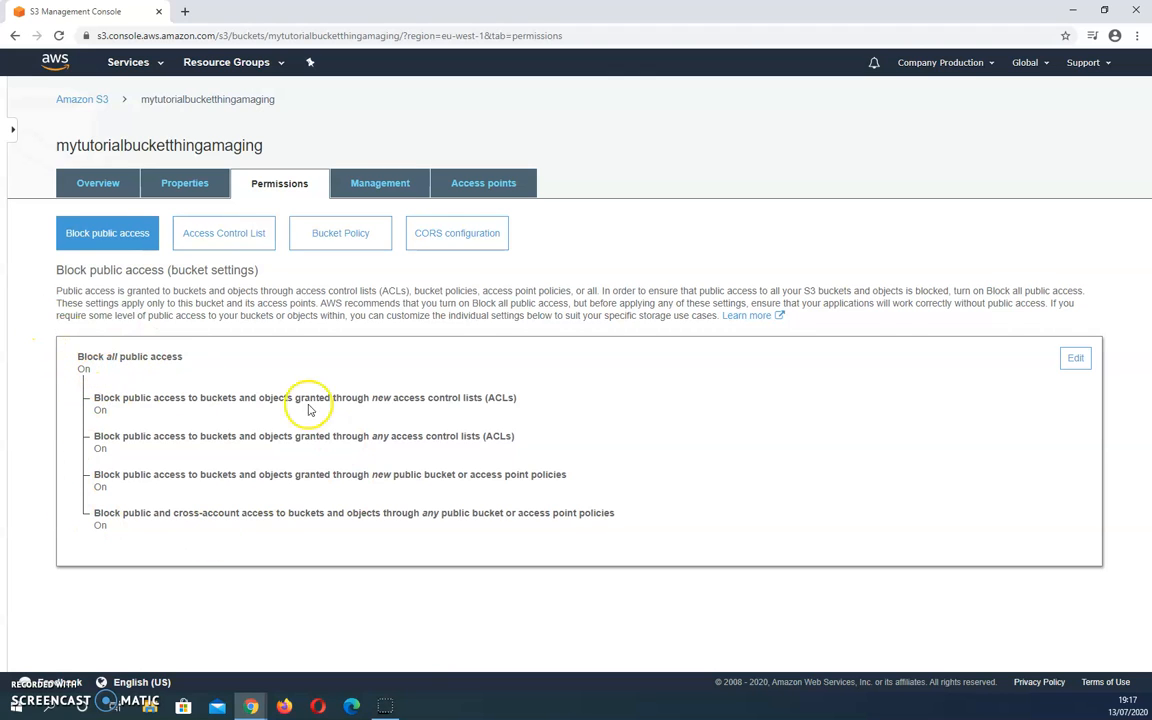
click(205, 236)
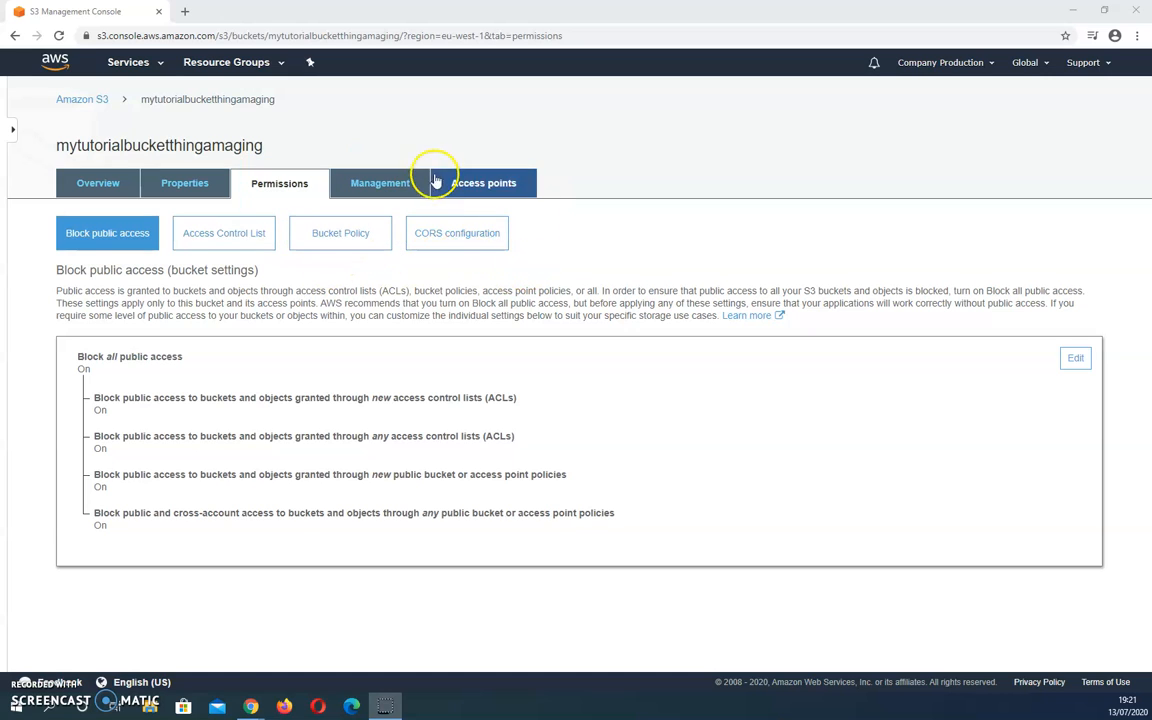
Step: Examine the bucket's lifecycle and replication settings, including Cross-Region Replication, and its access points
click(379, 185)
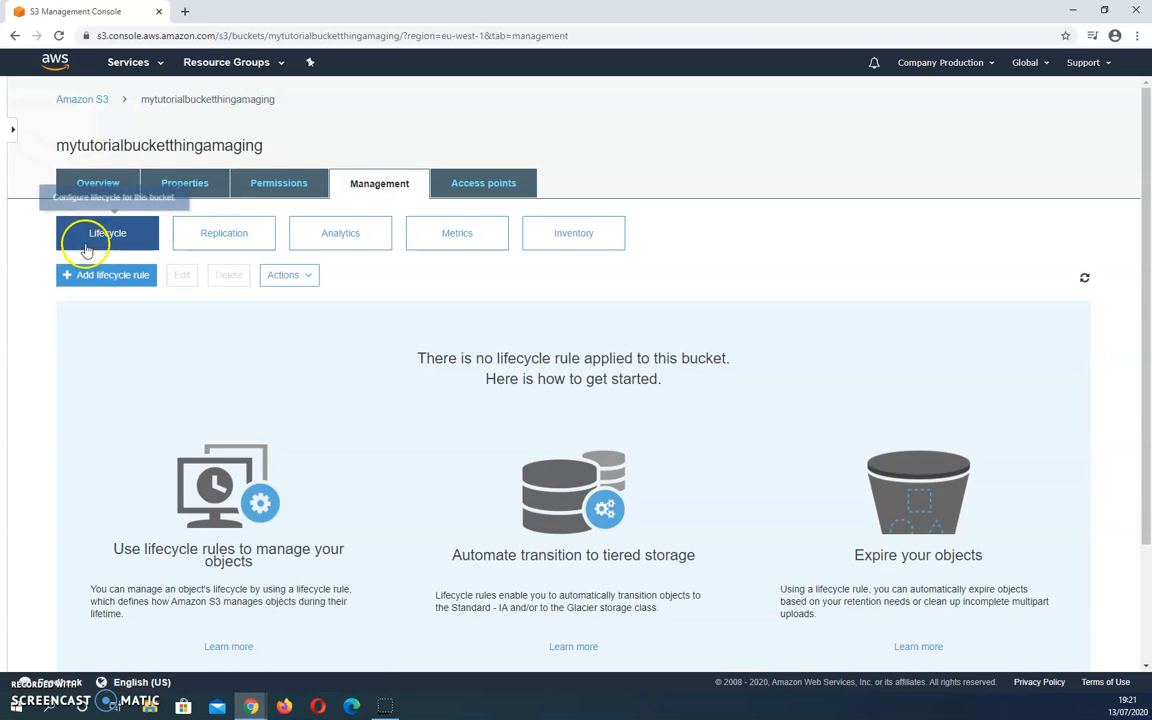
click(117, 236)
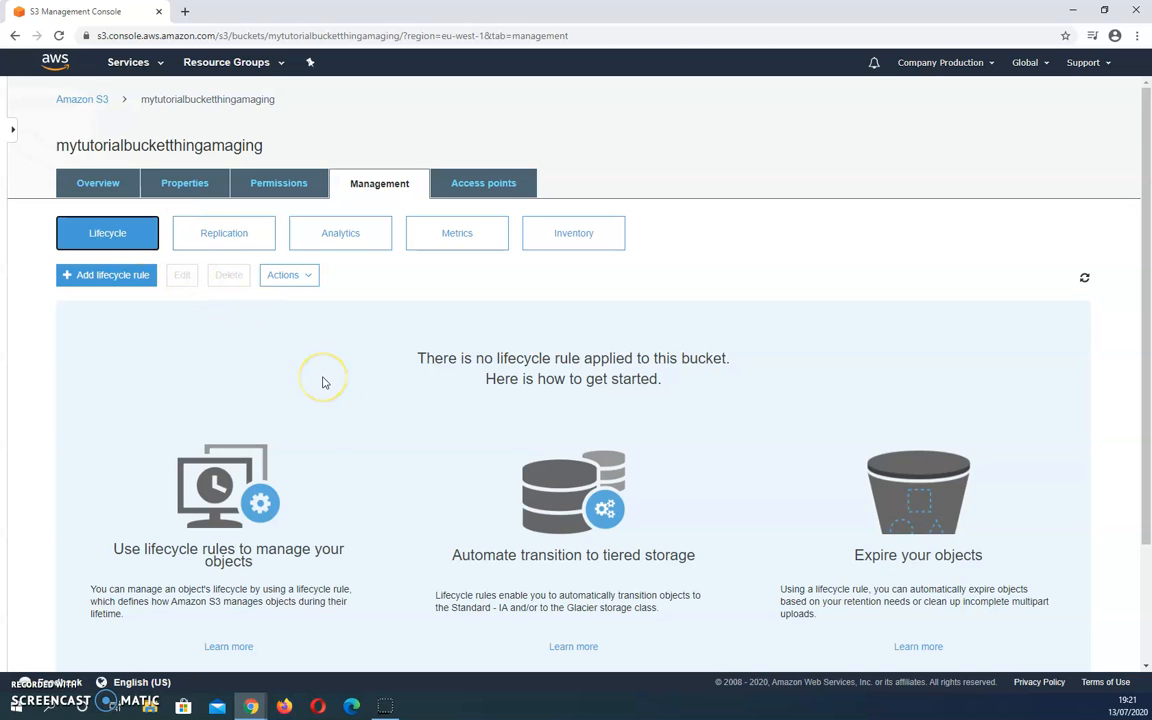
click(208, 236)
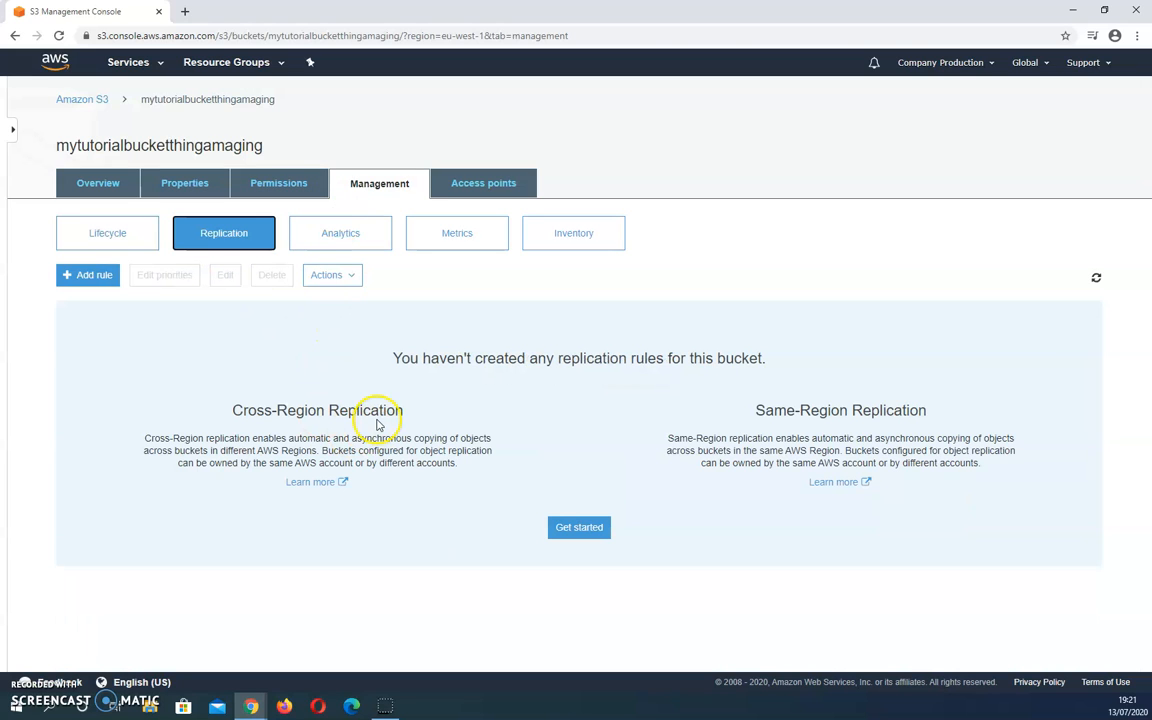
drag(420, 417, 216, 406)
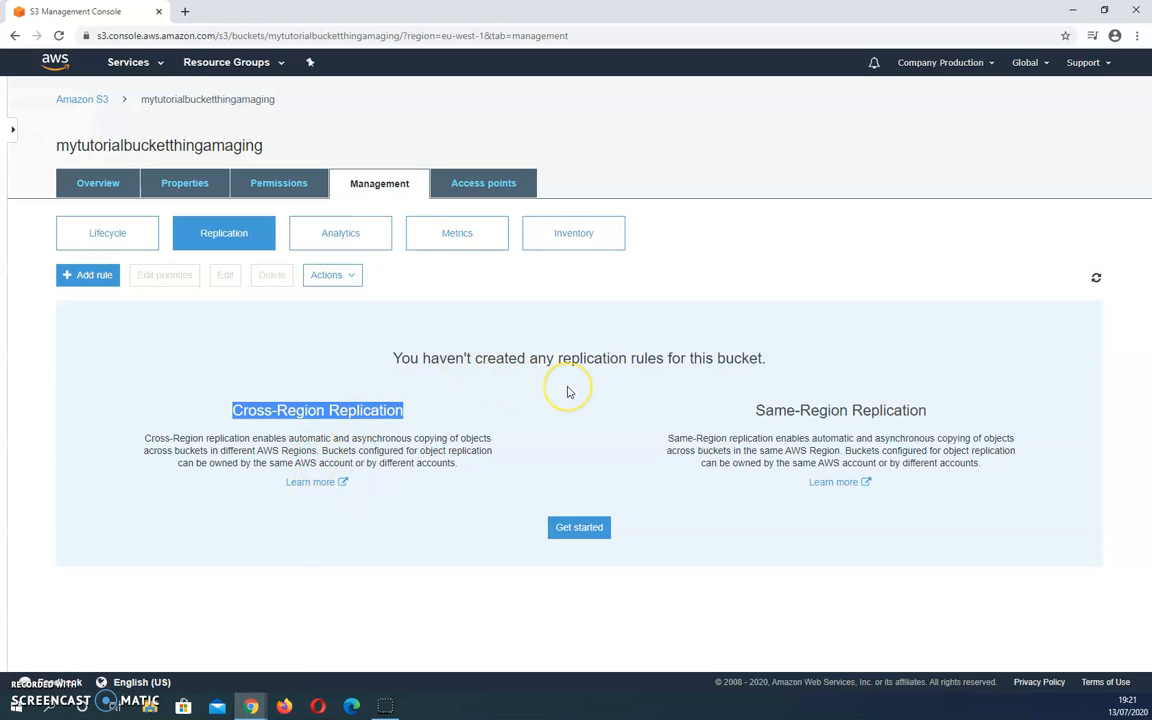
click(309, 380)
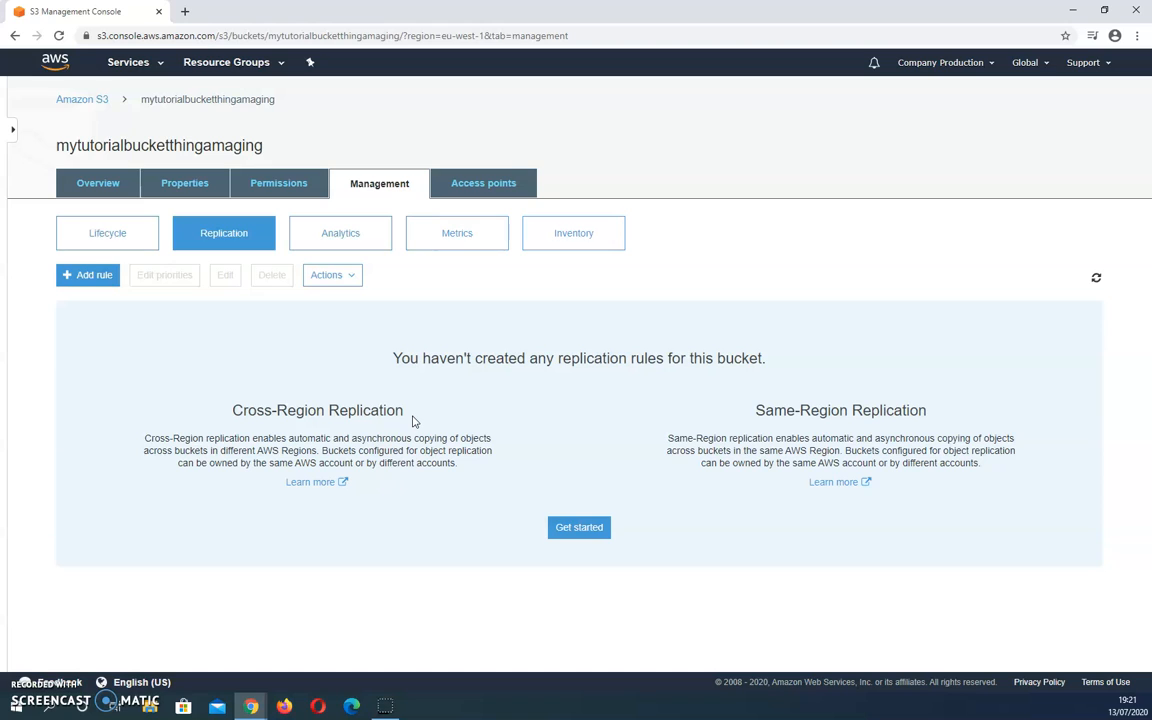
drag(412, 420, 154, 396)
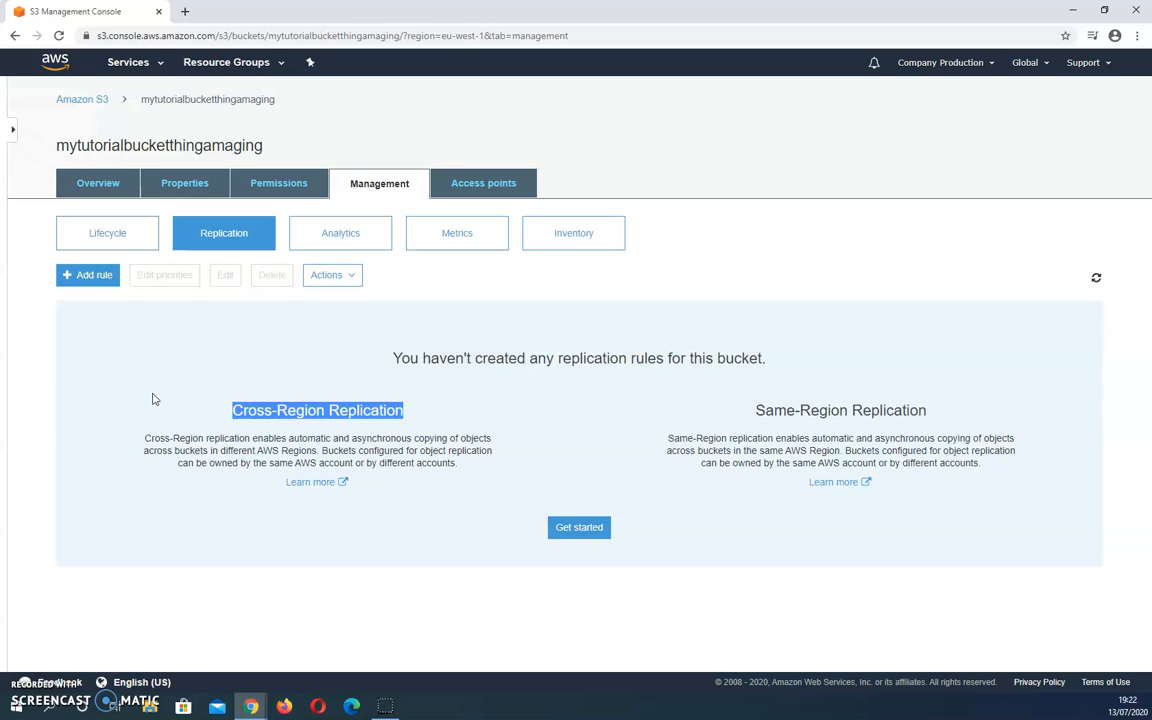
click(487, 188)
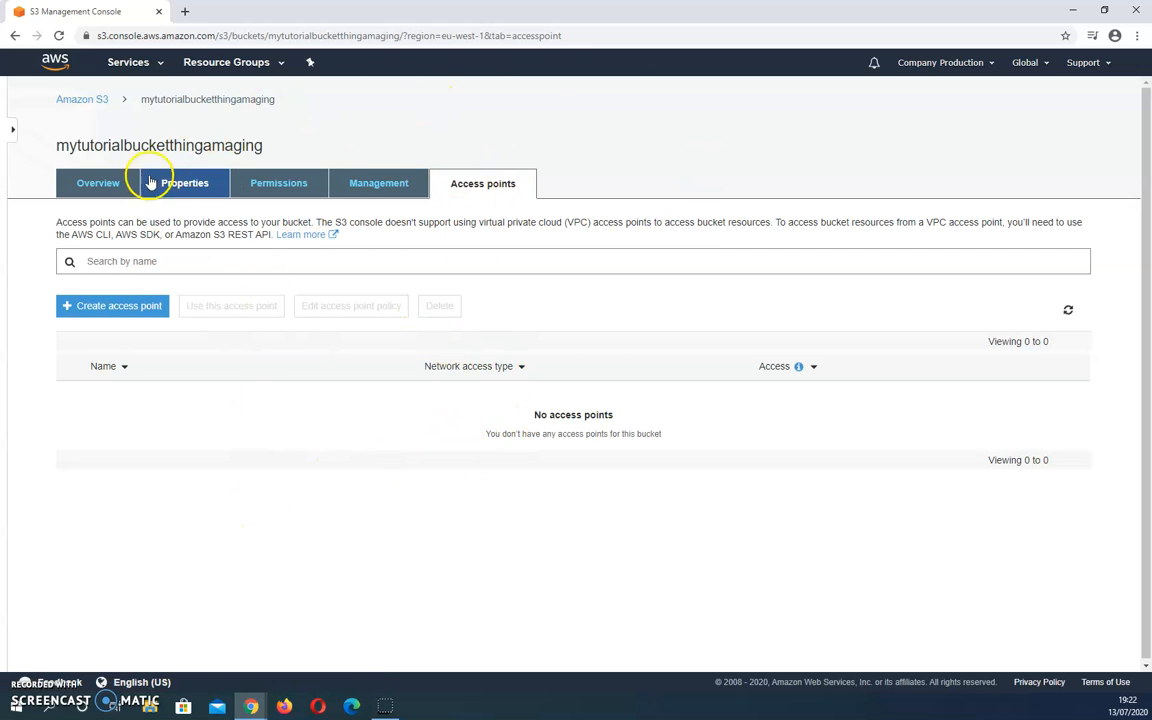
Step: Look inside the test folder of mytutorialbucketthingamaging, starting from the bucket list and returning to it
click(94, 106)
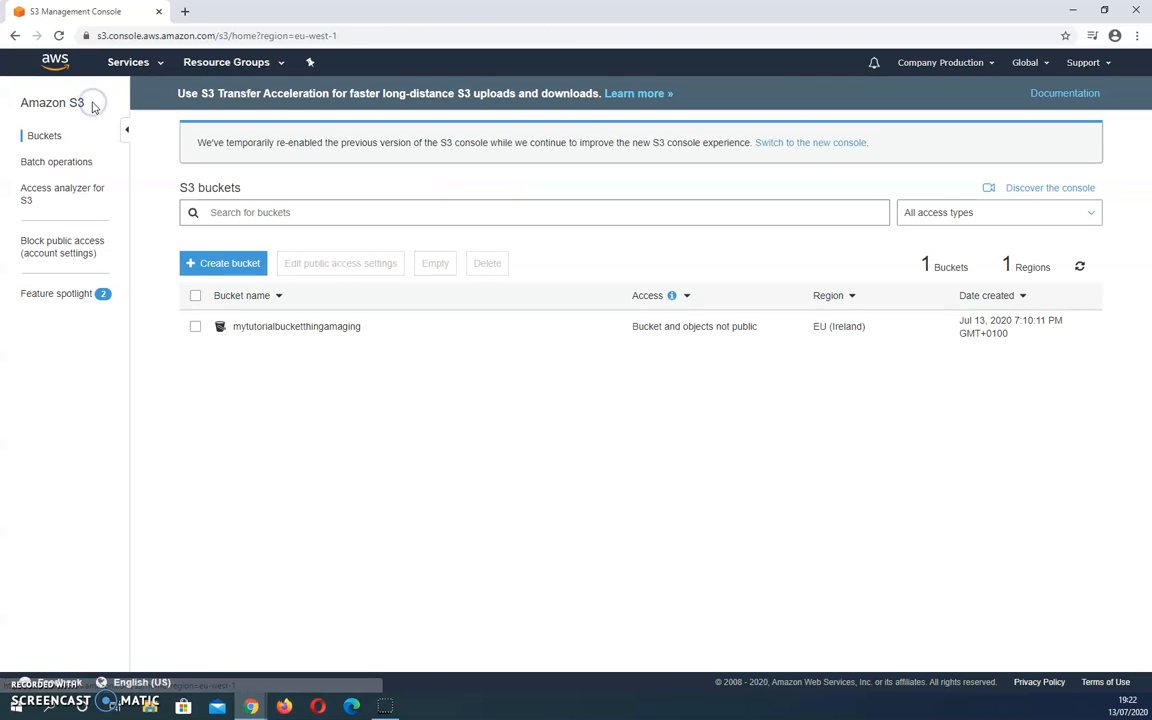
click(292, 328)
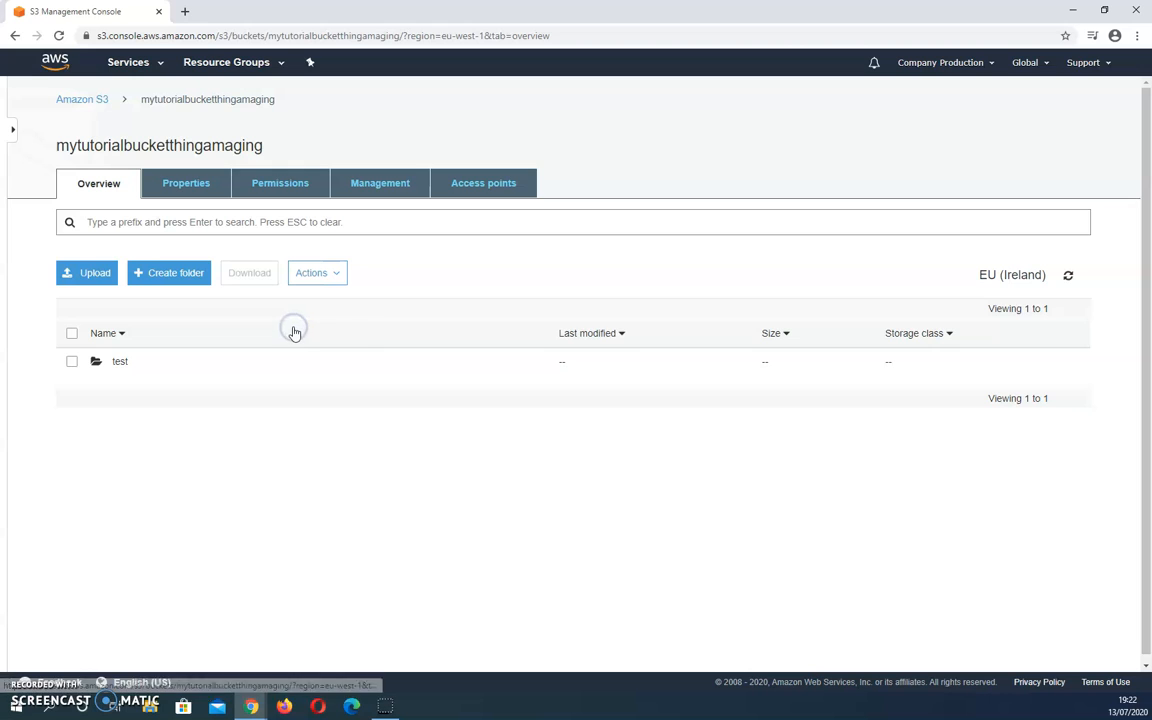
click(116, 362)
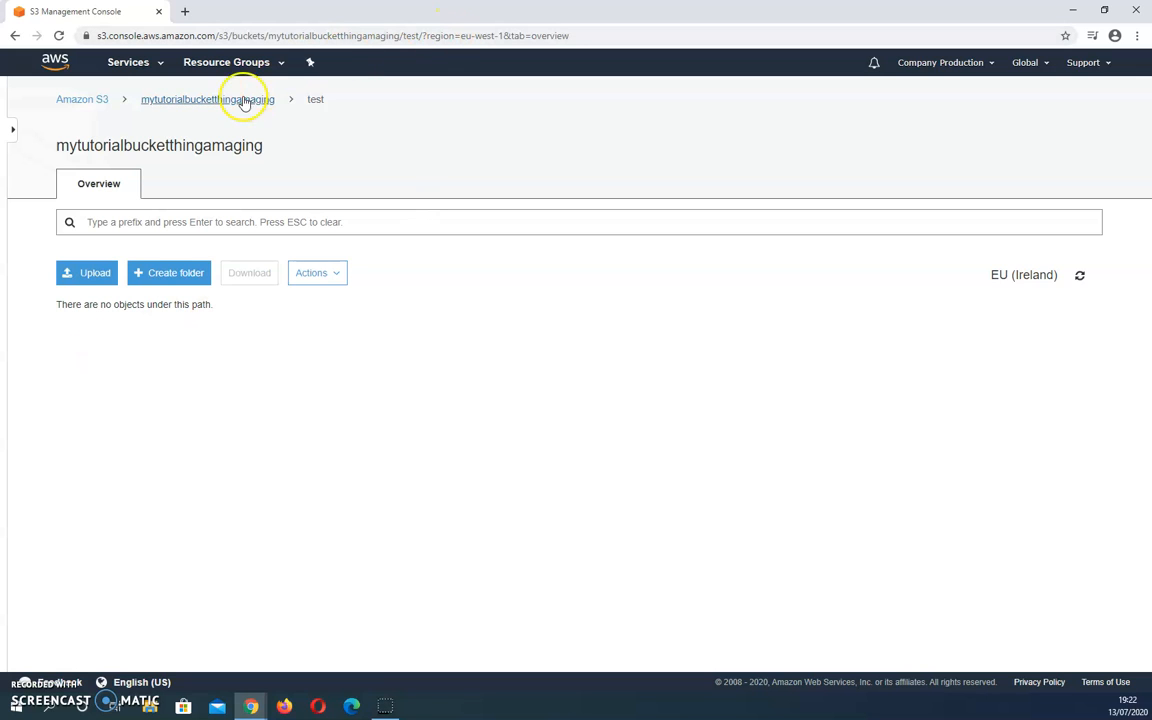
click(208, 100)
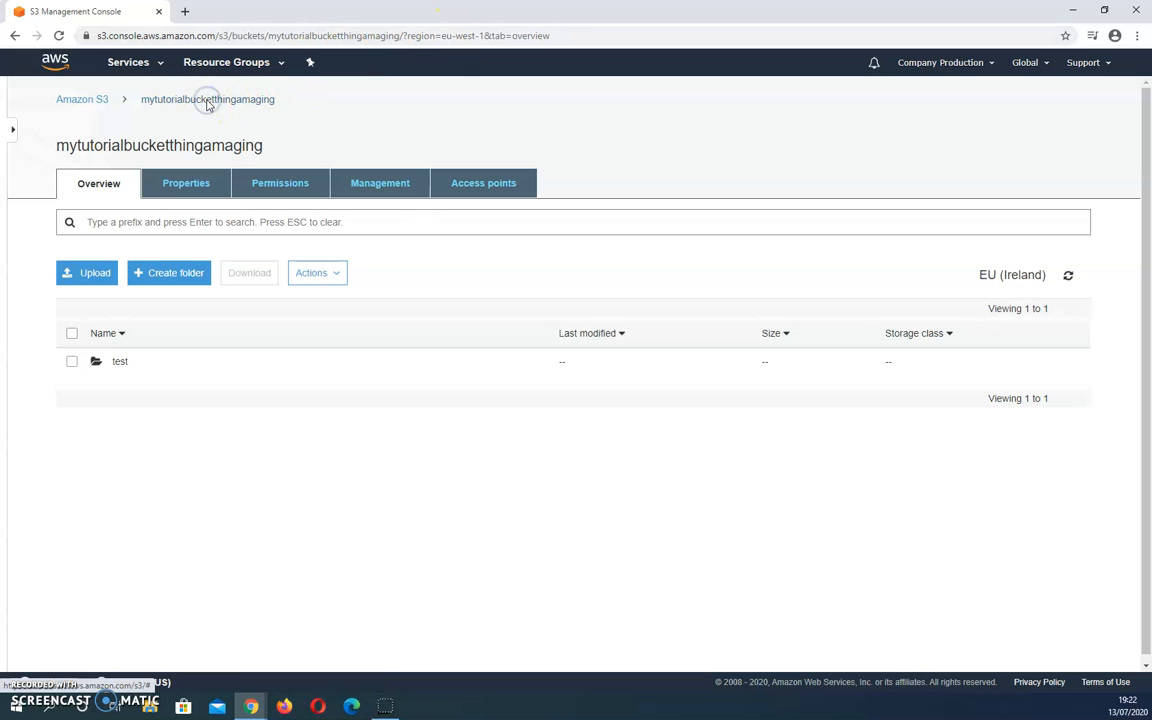
click(73, 102)
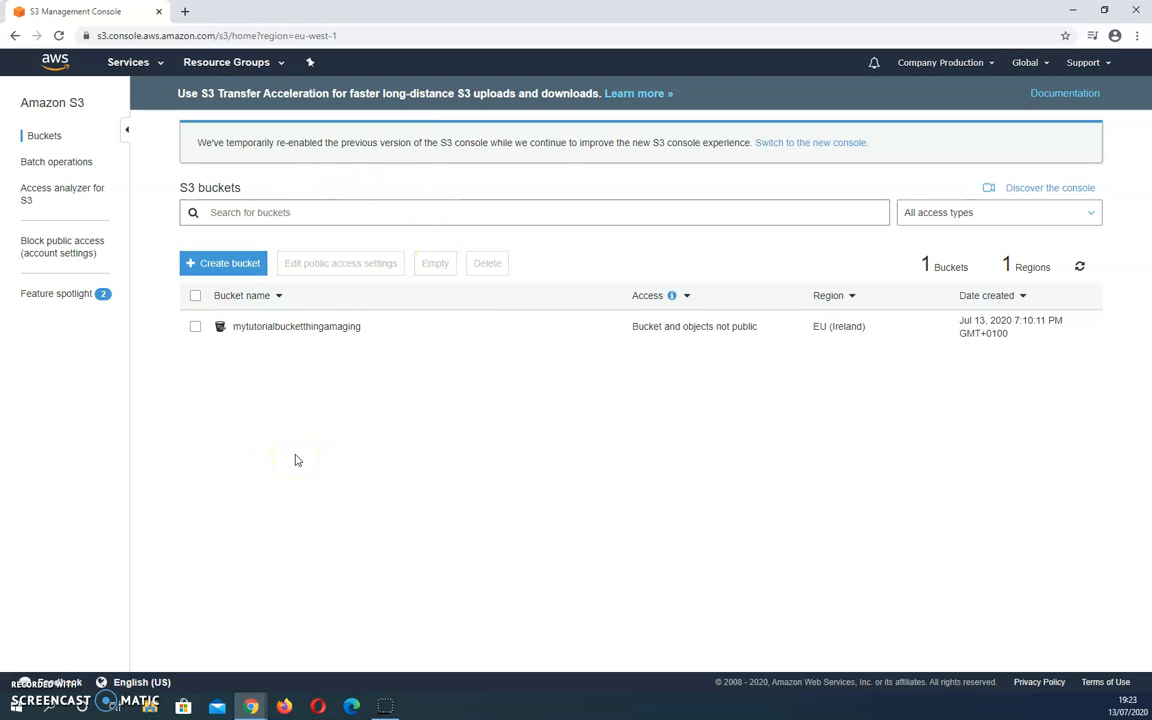
Step: Reopen mytutorialbucketthingamaging and view its file upload dialog, closing it without adding any files
click(268, 328)
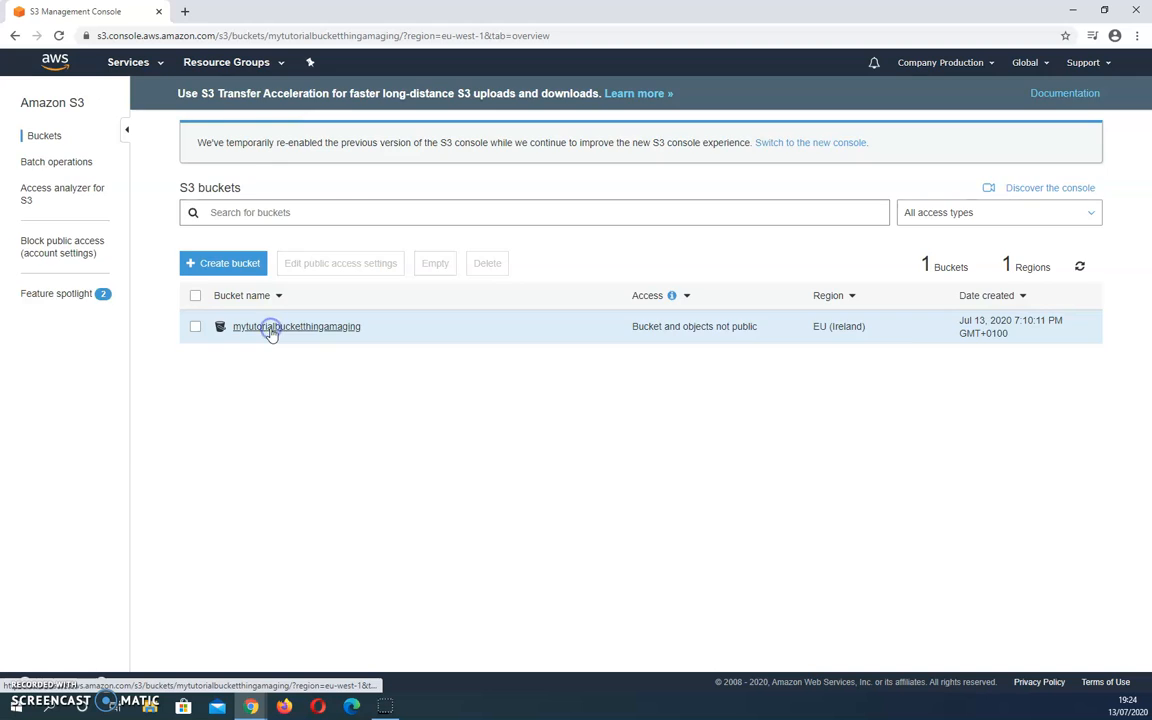
click(92, 275)
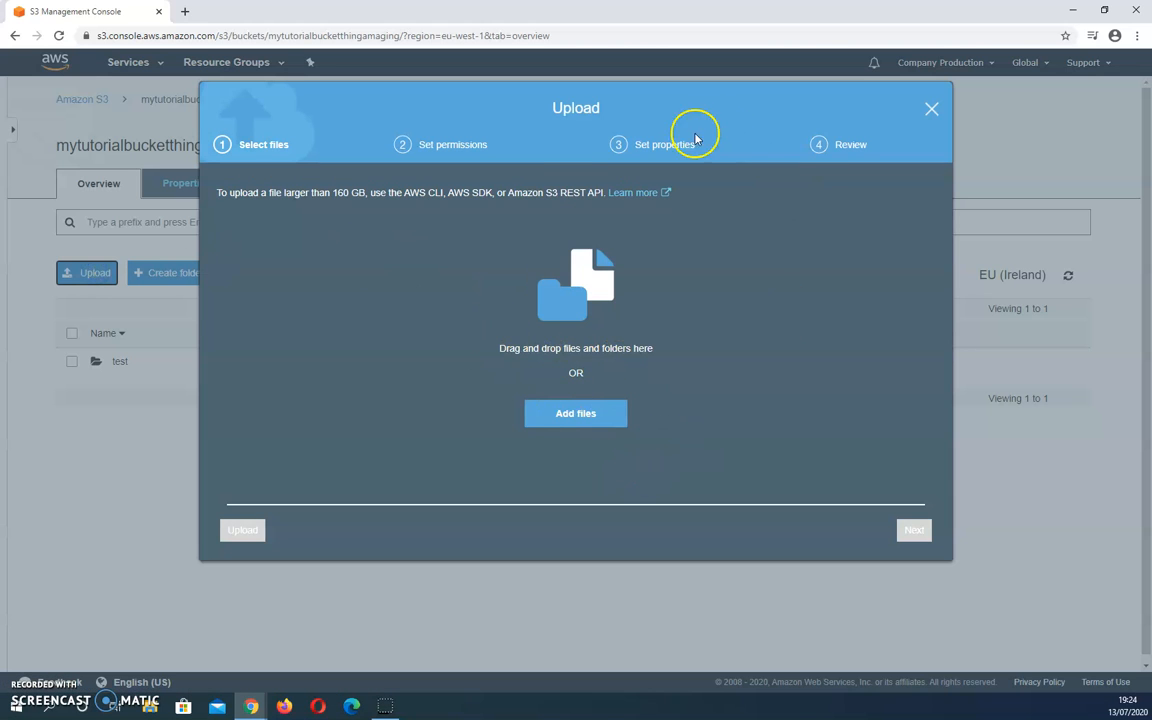
click(932, 109)
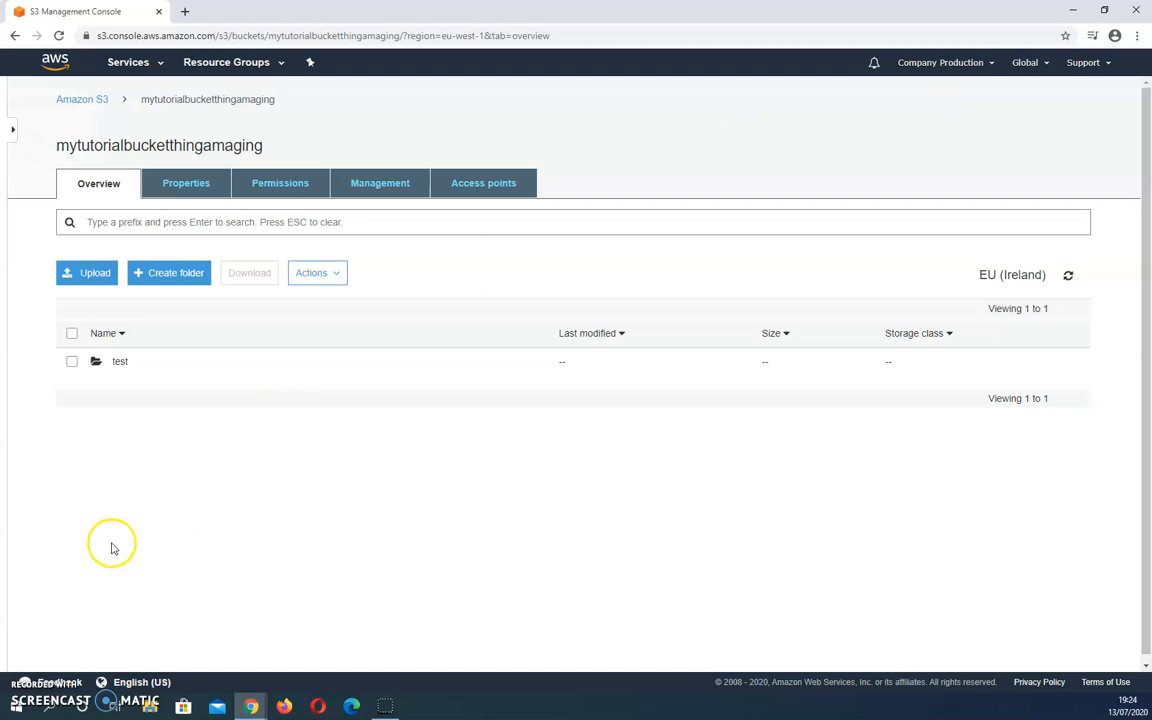